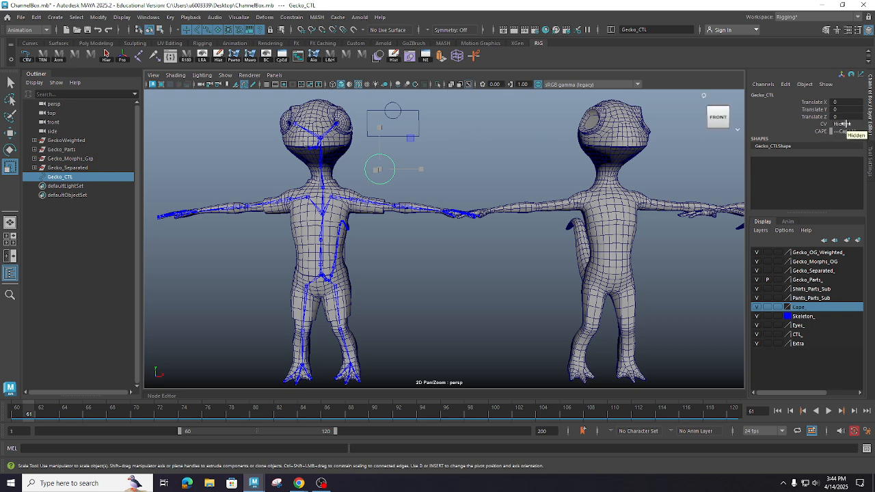
- Set the CV attribute of Gecko_CTL to Visible so the gecko's cape is shown
click(845, 124)
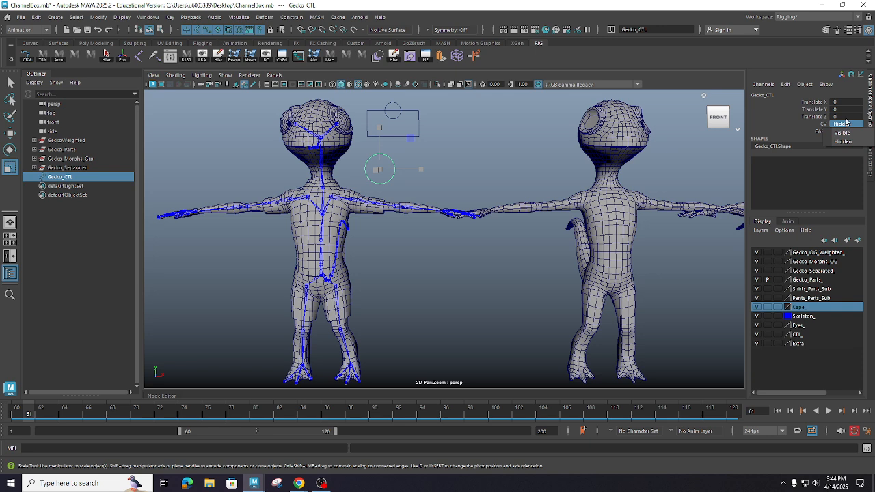
click(846, 142)
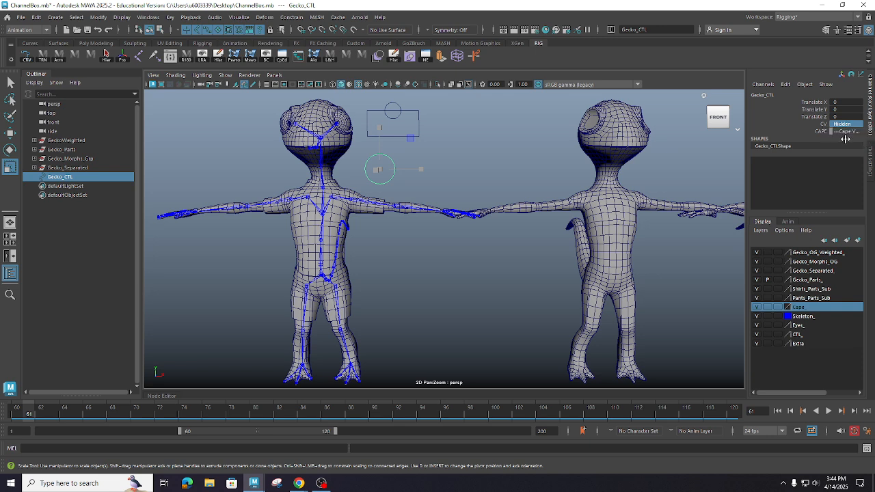
click(845, 124)
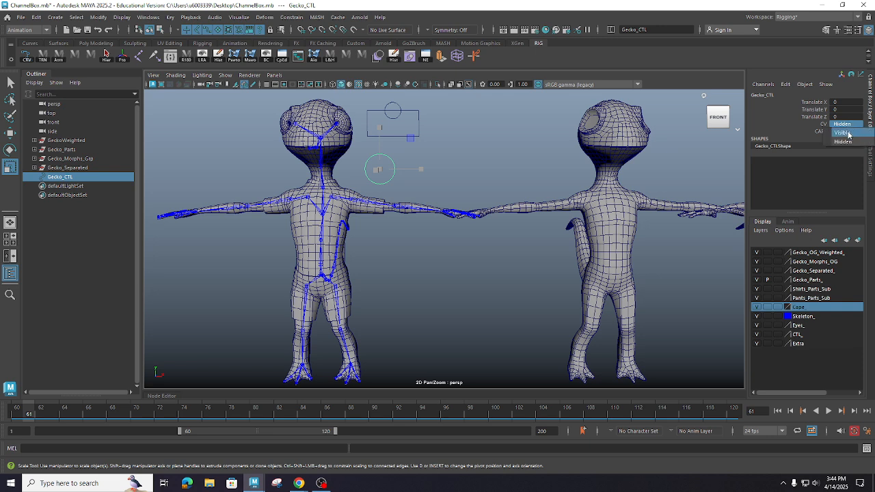
click(847, 126)
click(421, 150)
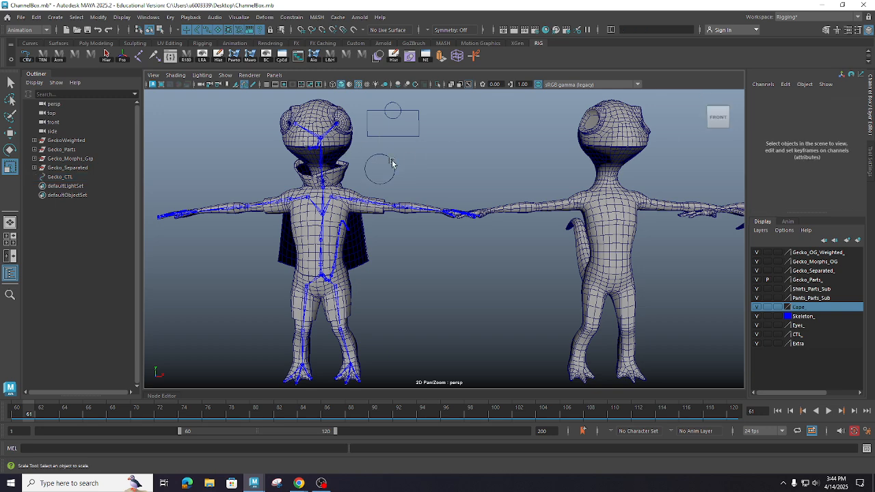
- Test the cape switch by setting Gecko_CTL's CV attribute to Hidden and back to Visible
drag(387, 162, 406, 176)
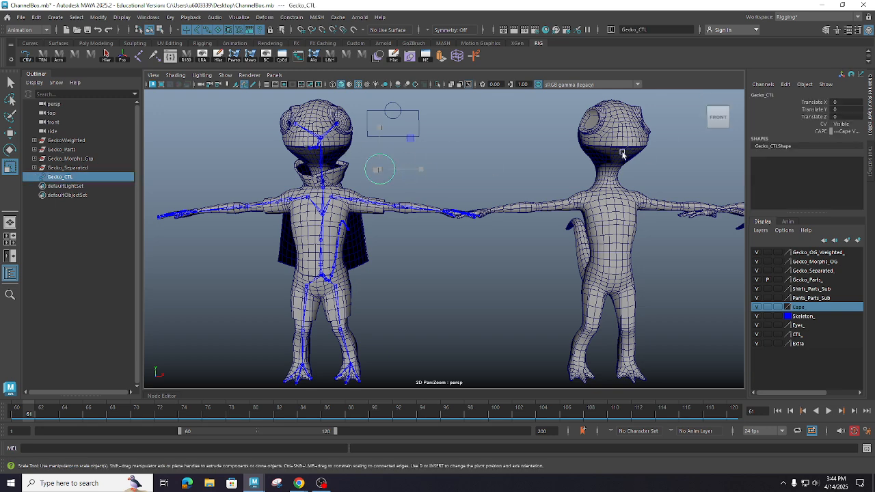
click(846, 124)
click(847, 124)
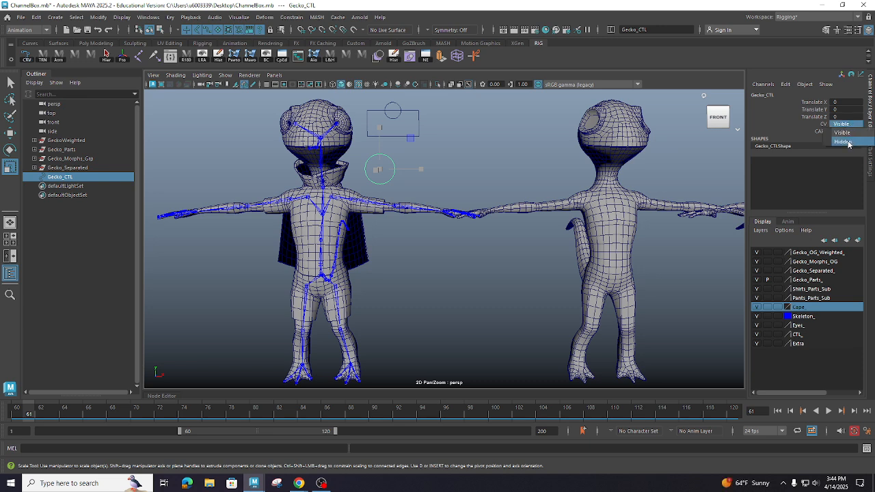
click(850, 142)
click(850, 125)
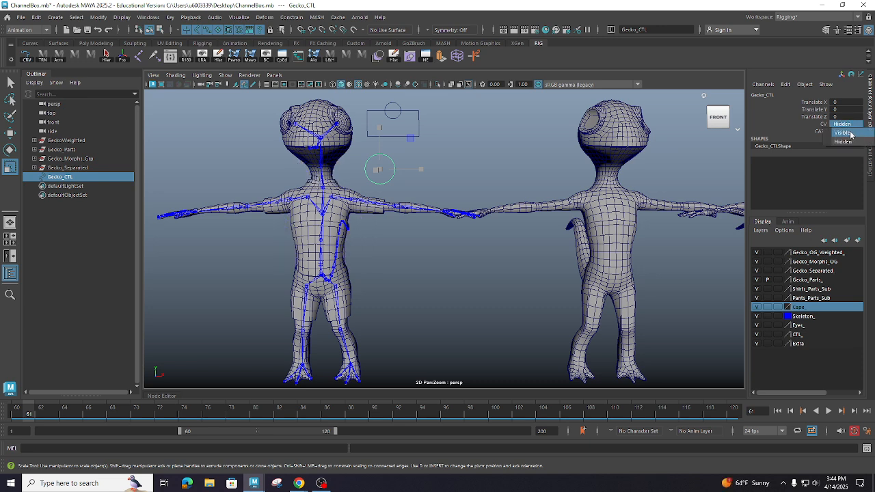
click(845, 133)
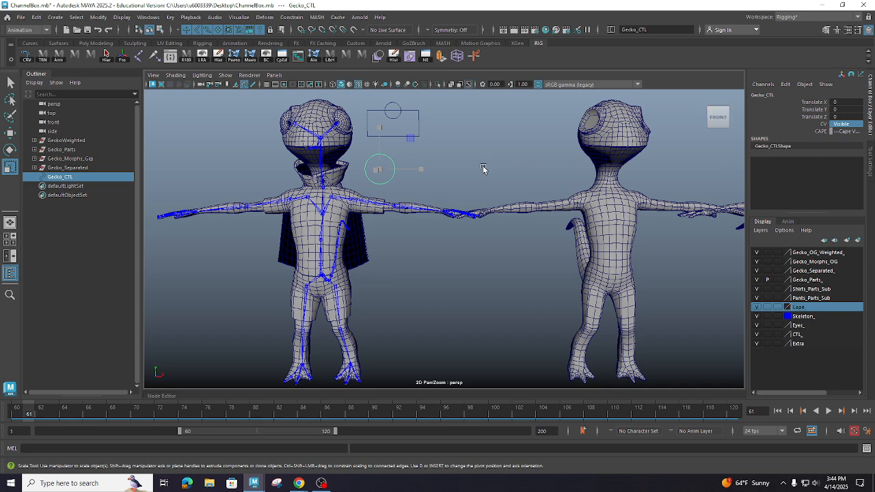
- Begin adding a new keyable enum attribute to Gecko_CTL with the long name Head Vis
click(789, 86)
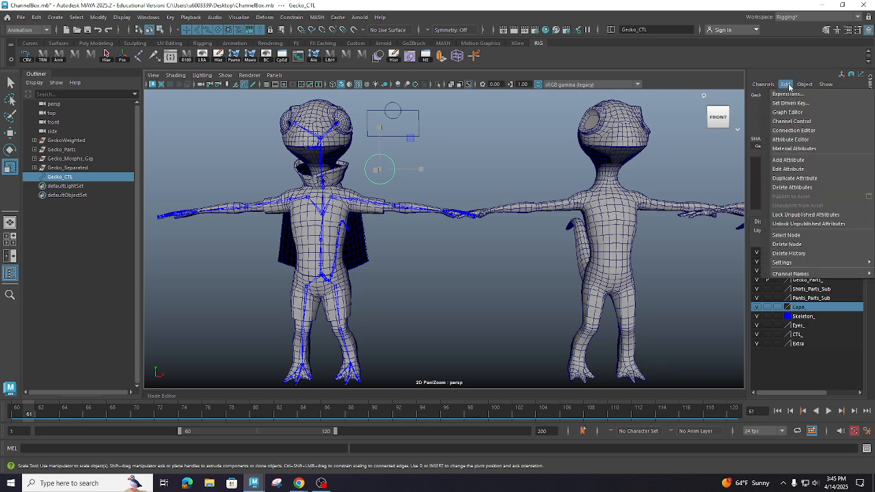
click(803, 160)
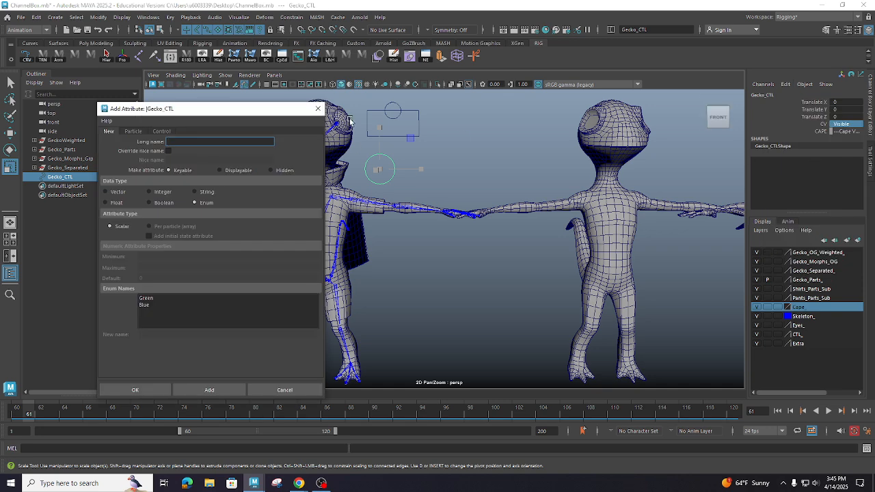
drag(220, 110, 230, 145)
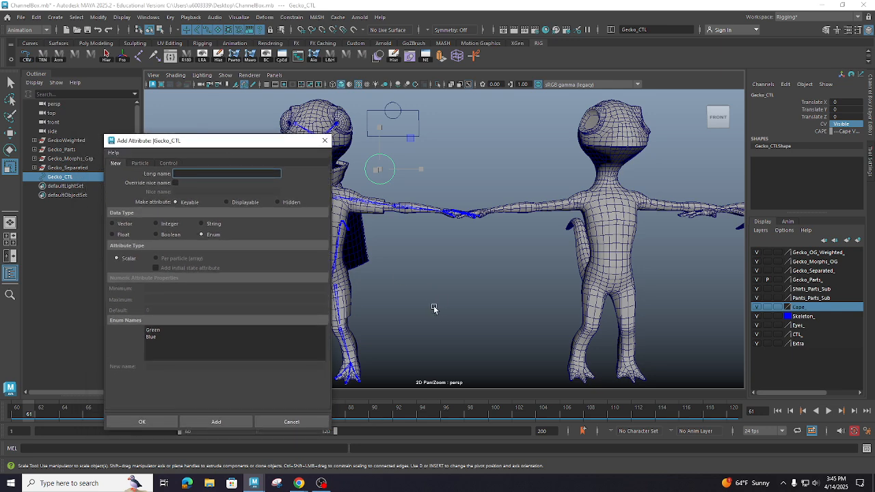
alt+right_drag(534, 284, 497, 278)
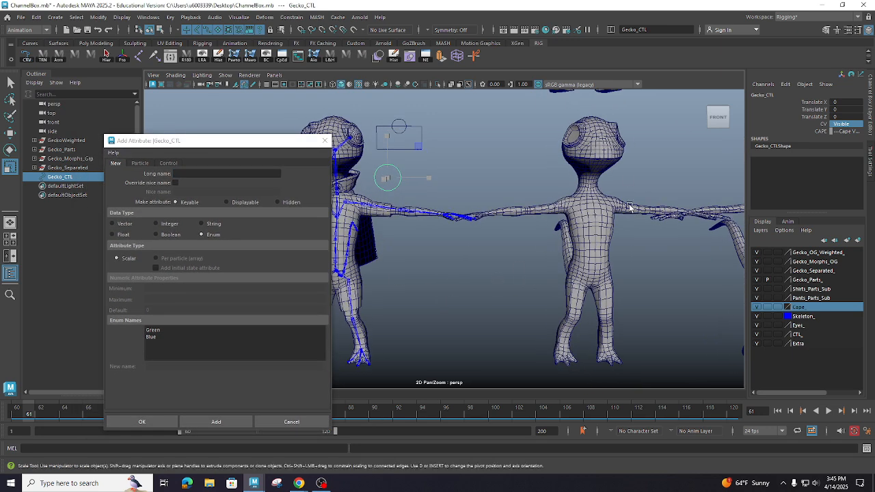
click(601, 130)
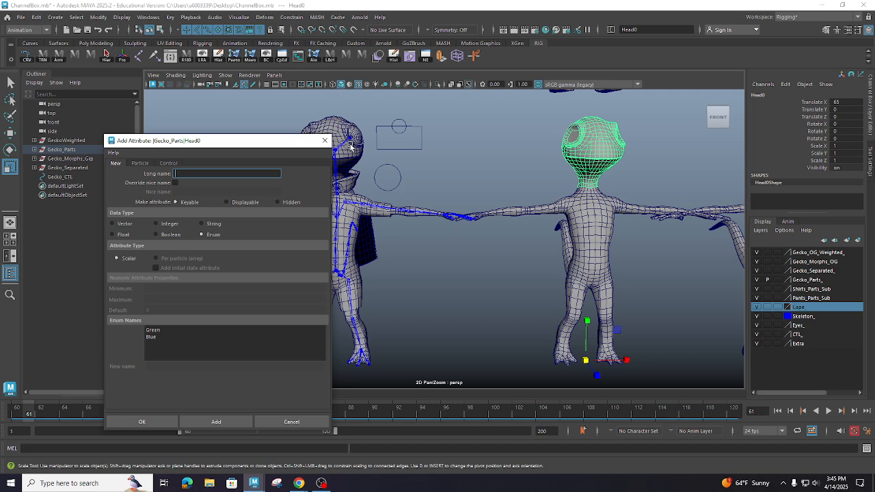
click(445, 127)
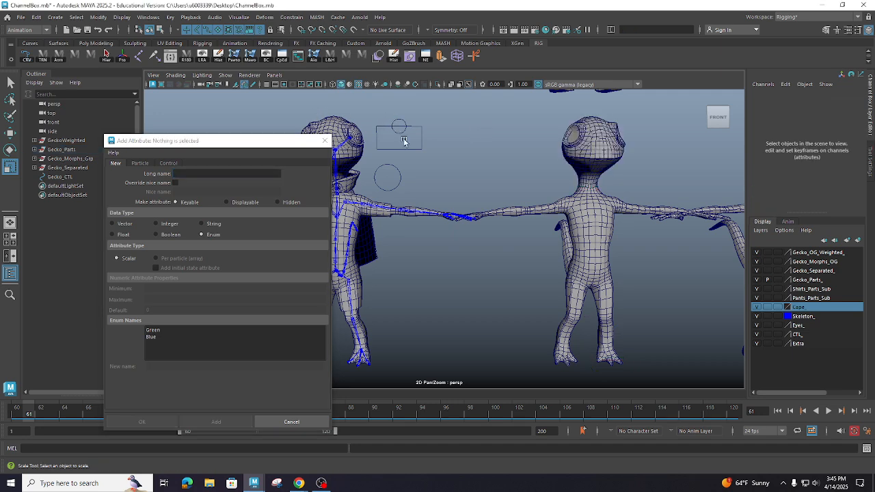
click(402, 182)
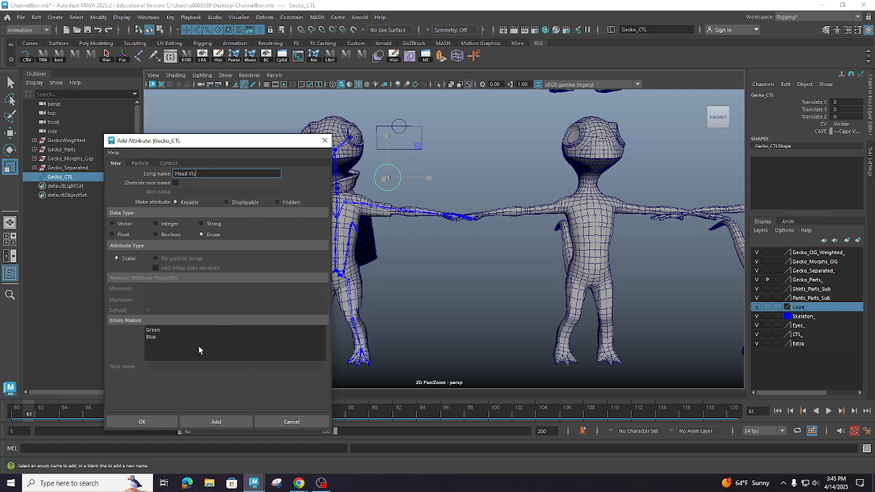
- Rename the Blue enum entry of the new attribute as "Head on"
click(173, 328)
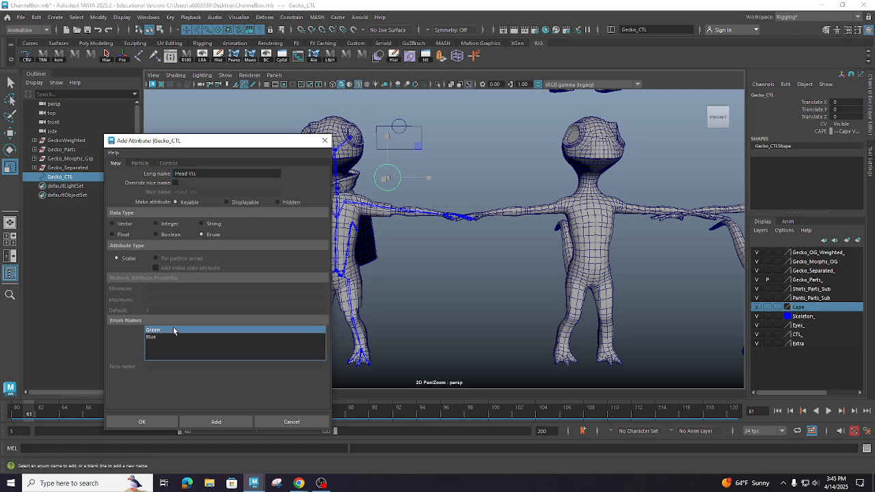
click(174, 336)
click(177, 331)
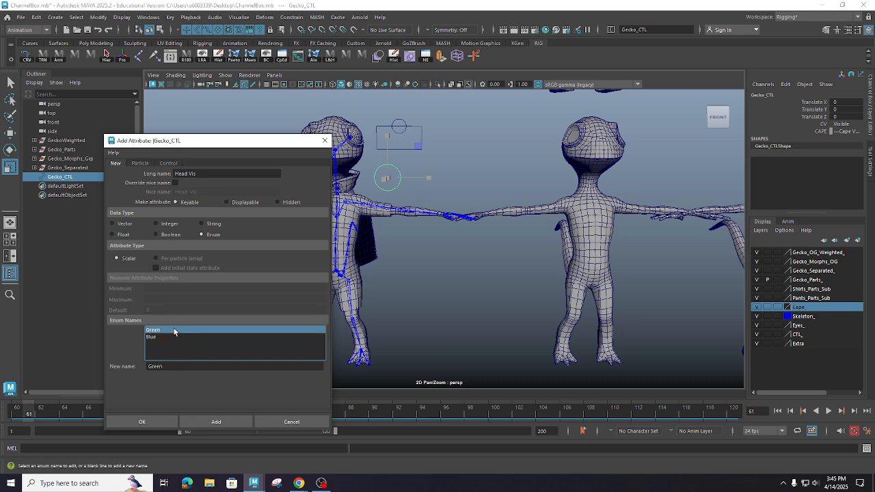
click(150, 337)
click(155, 331)
click(156, 337)
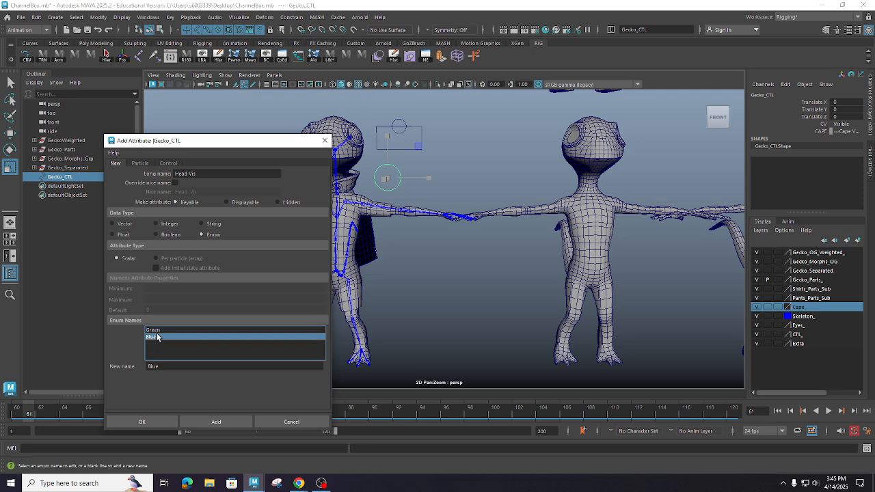
double_click(144, 365)
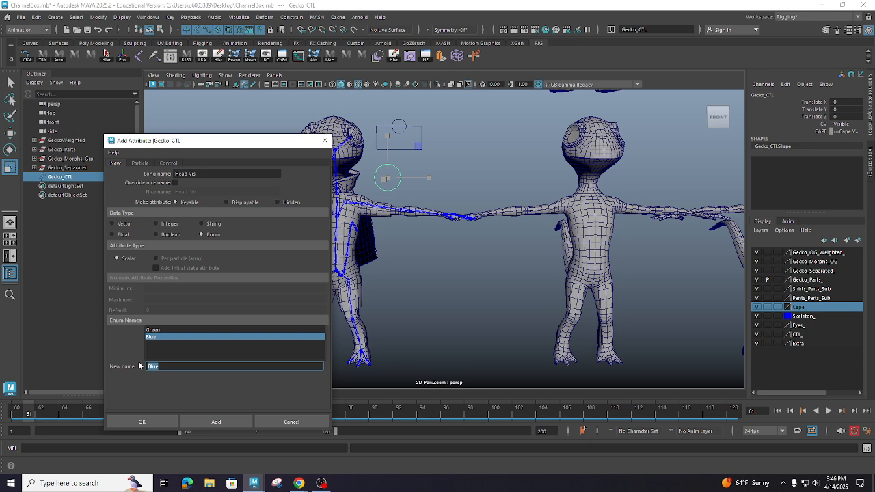
text(Head on)
key(Return)
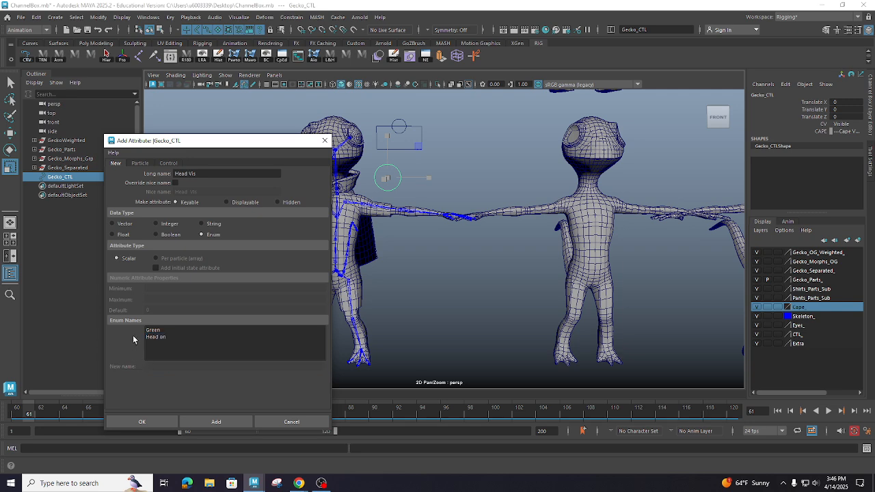
- Rename the Green enum entry of the new attribute as "Head Off"
click(164, 331)
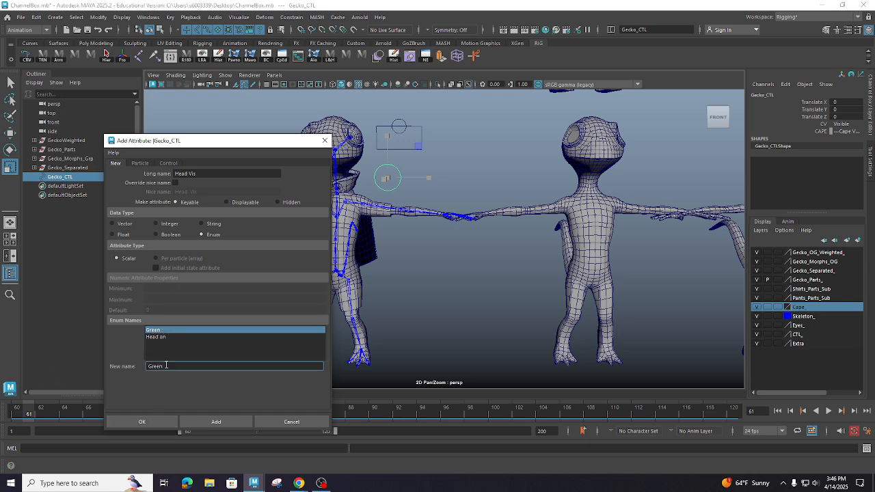
drag(166, 366, 140, 369)
text(Head Off)
key(Return)
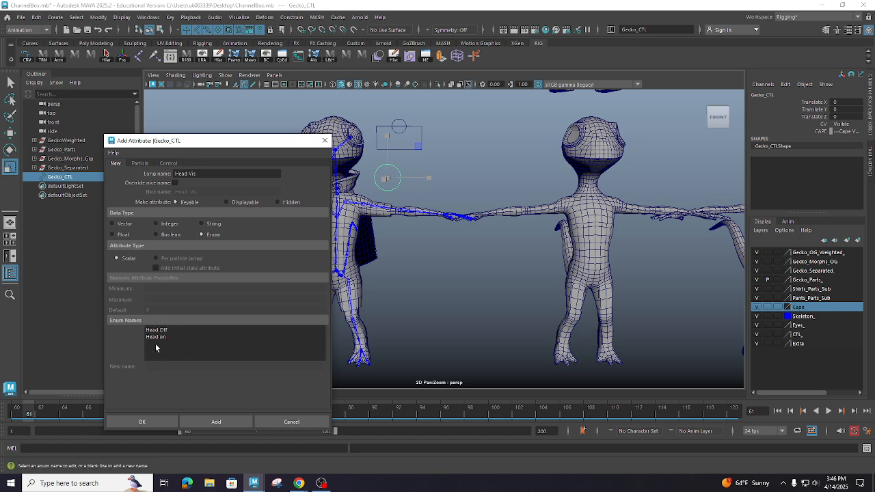
- Add a third enum entry named "Nothing" and create the Head Vis attribute on Gecko_CTL
click(153, 344)
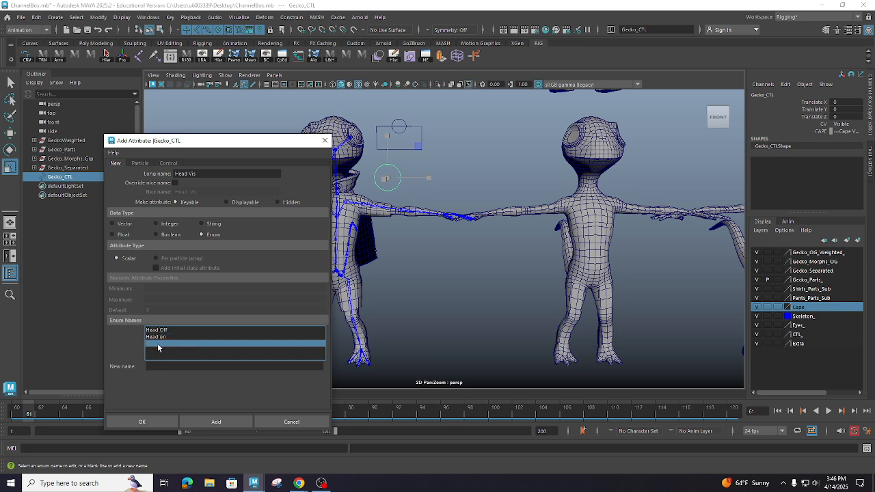
click(164, 366)
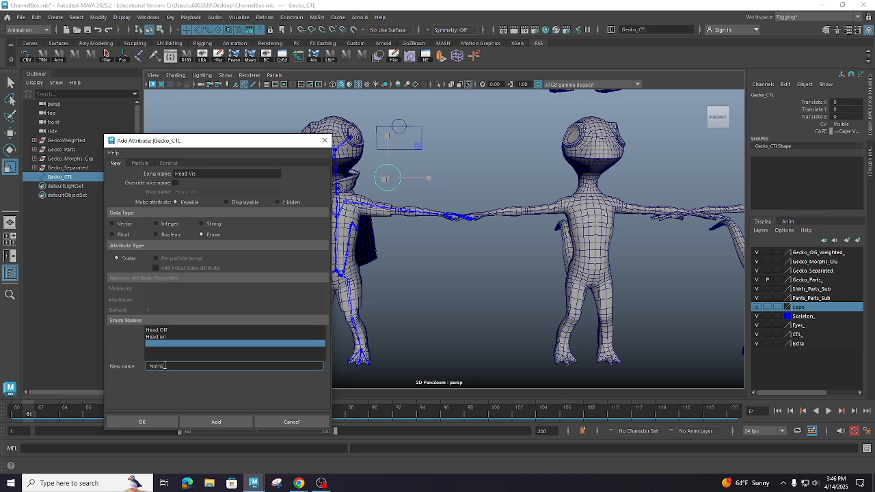
text(Nothing)
key(Return)
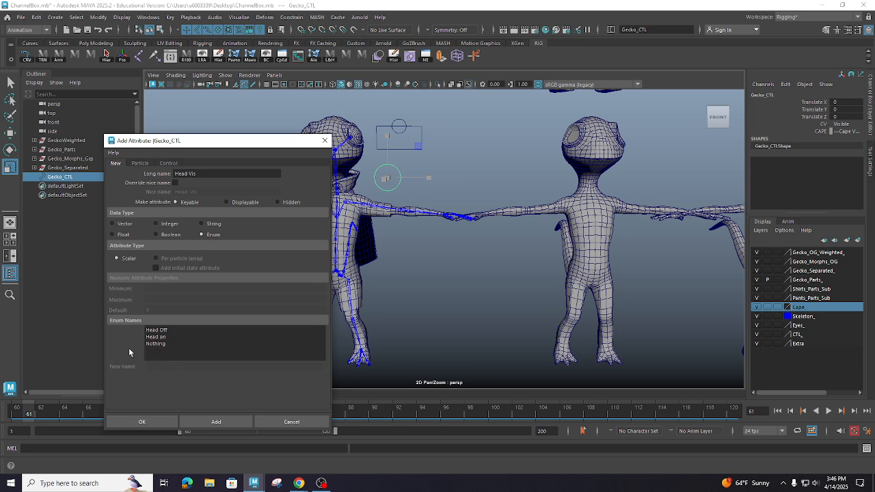
click(143, 422)
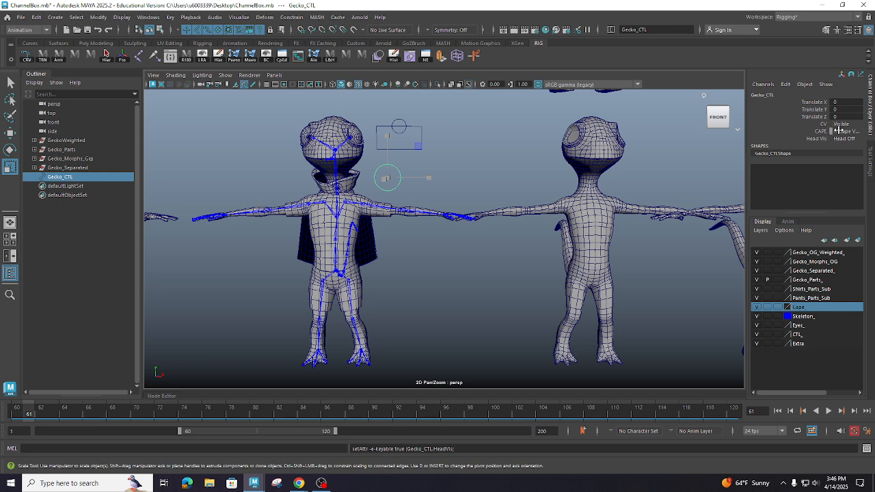
- Delete the CAPE attribute from Gecko_CTL
click(34, 19)
mouse_move(92, 24)
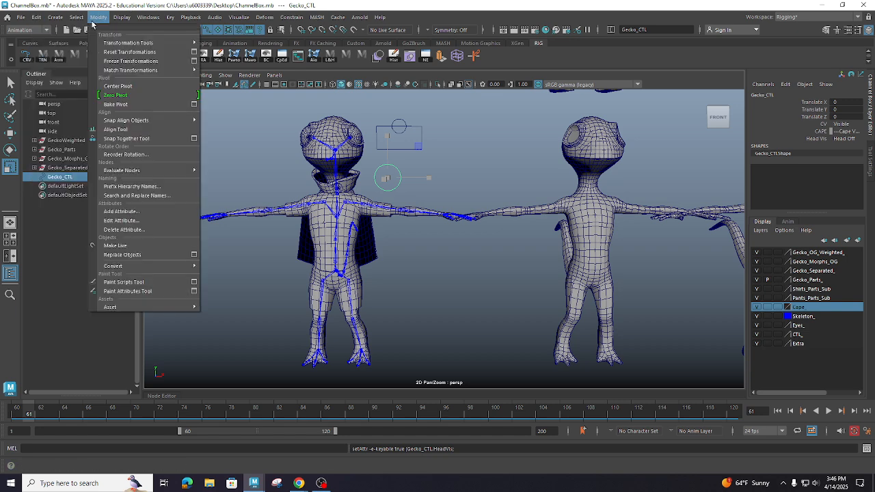
click(123, 229)
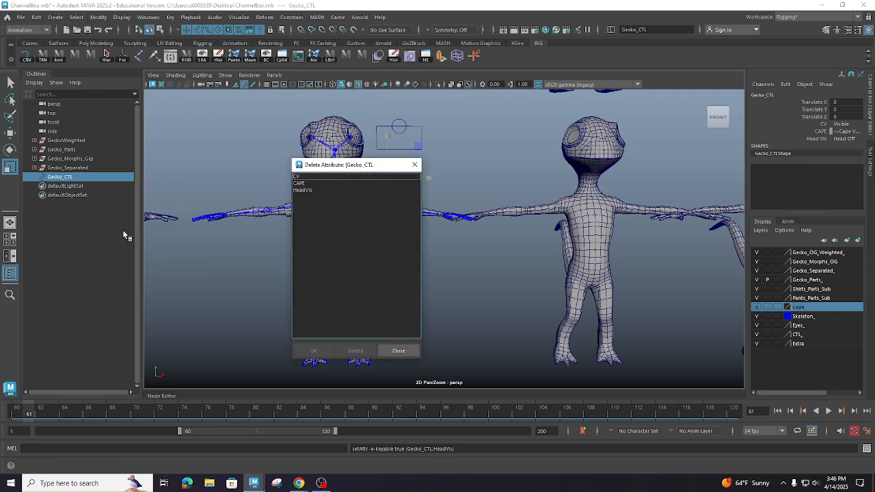
click(307, 183)
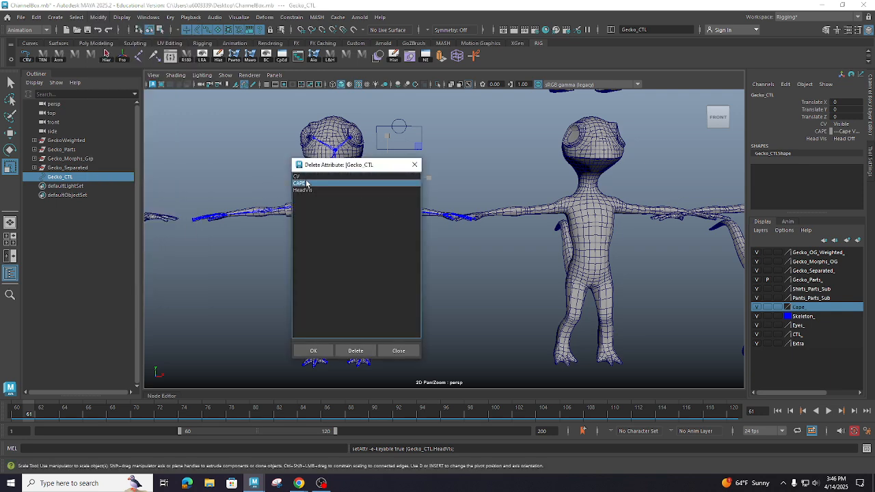
click(355, 350)
click(313, 351)
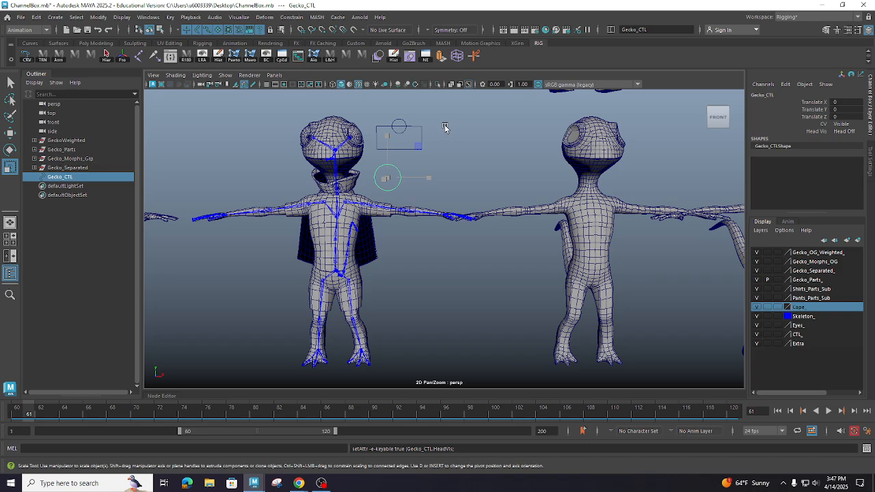
- Open Set Driven Key, load Gecko_CTL as the driver, and choose Head Vis as the driving attribute
alt+right_drag(417, 134, 480, 129)
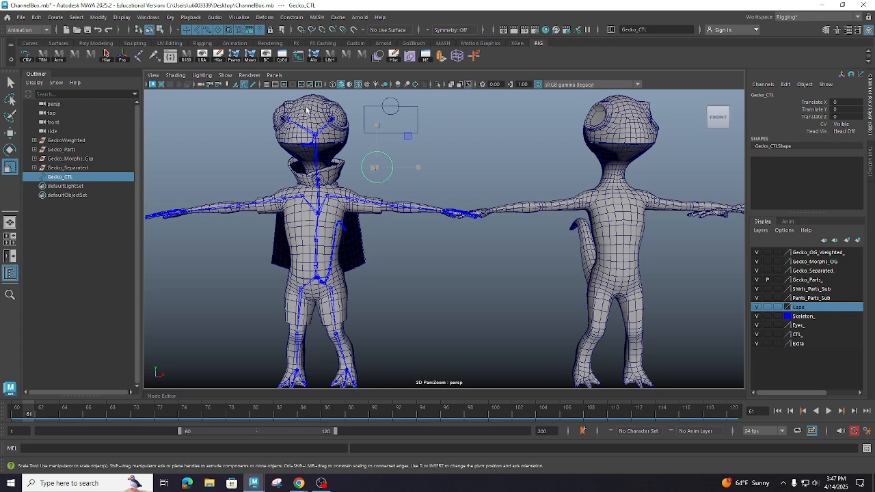
click(475, 57)
drag(178, 112, 184, 103)
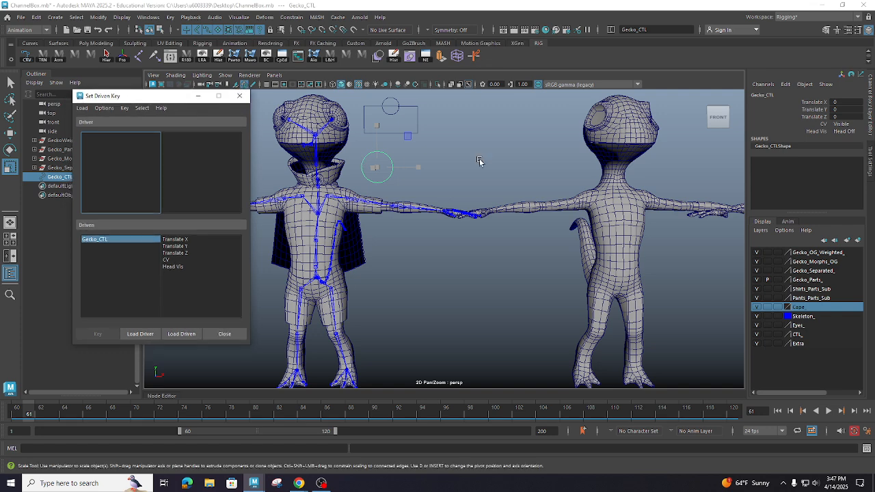
click(406, 179)
click(383, 166)
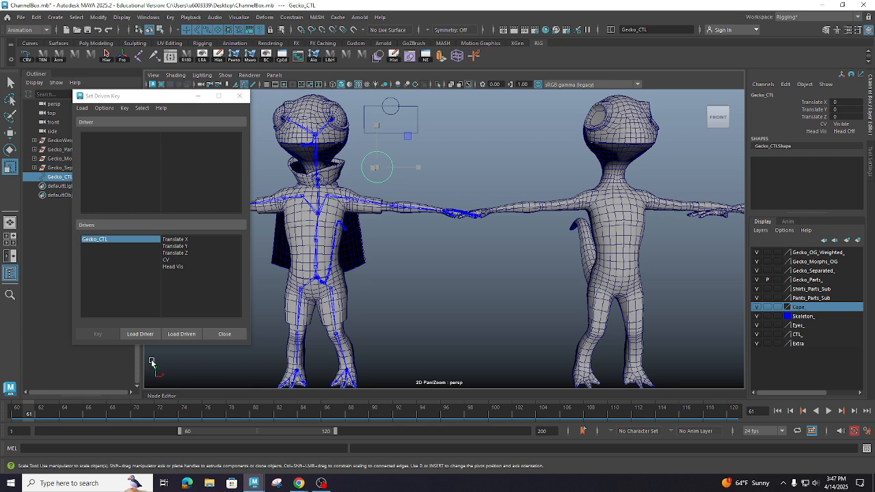
click(144, 334)
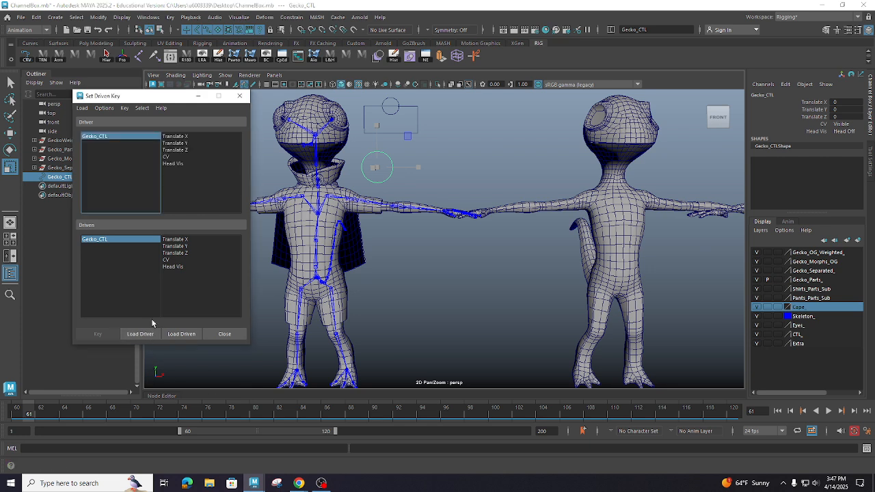
click(187, 164)
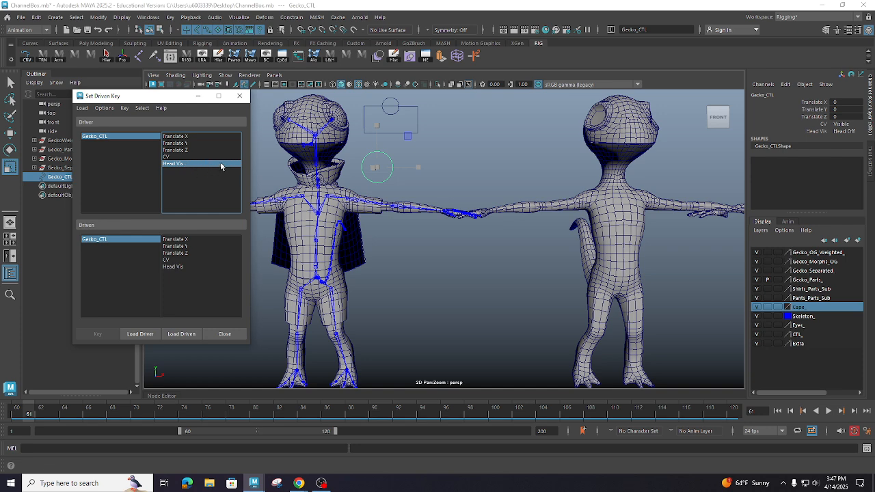
- Load the right-hand gecko's head mesh, Head0, as the driven object and choose its Visibility attribute
click(621, 123)
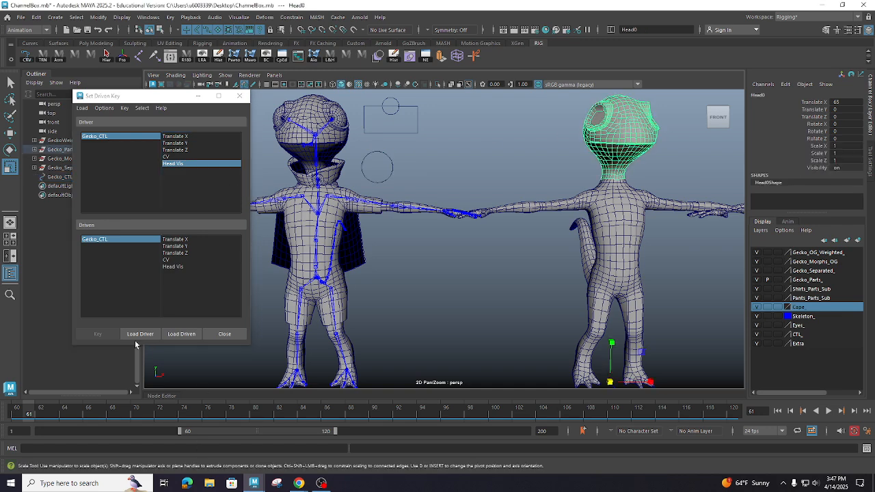
click(181, 333)
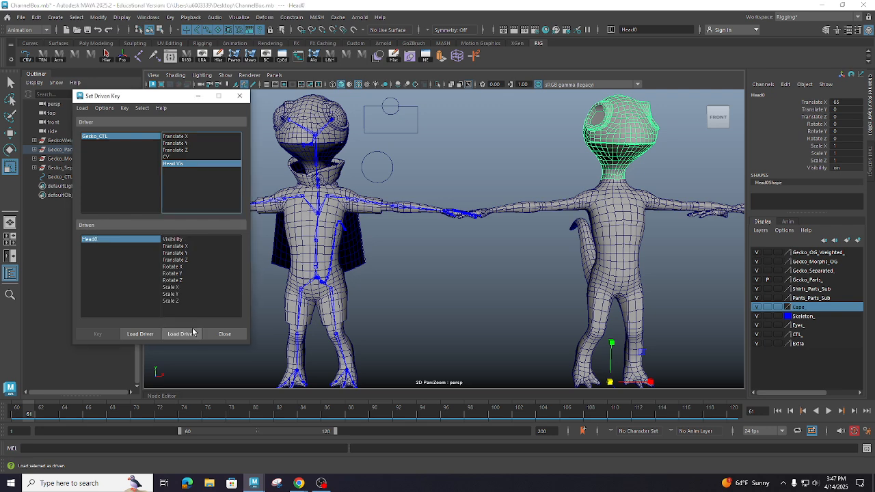
click(175, 239)
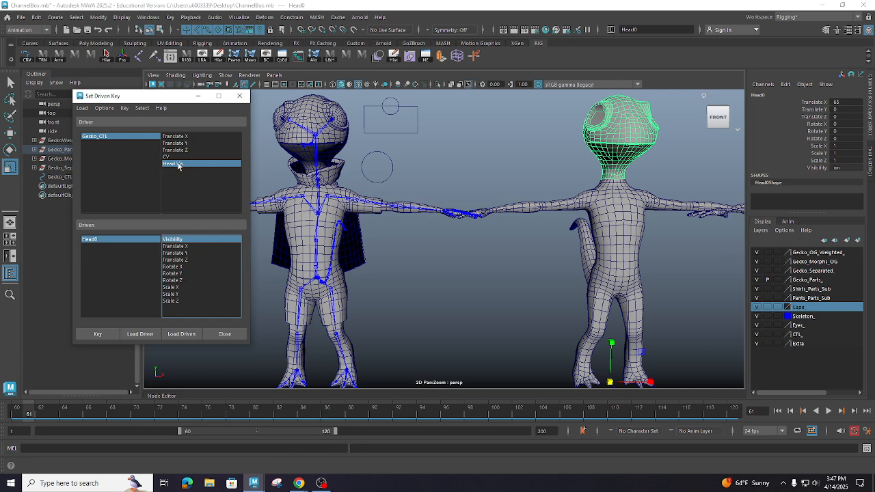
- Key Head0's visibility as on against the Head Off value of Gecko_CTL's Head Vis
click(114, 137)
click(188, 164)
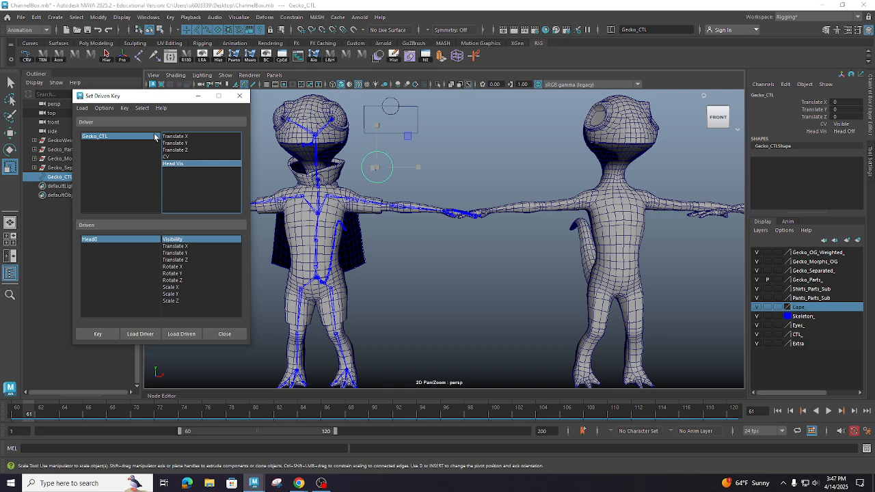
click(105, 335)
click(846, 131)
click(849, 140)
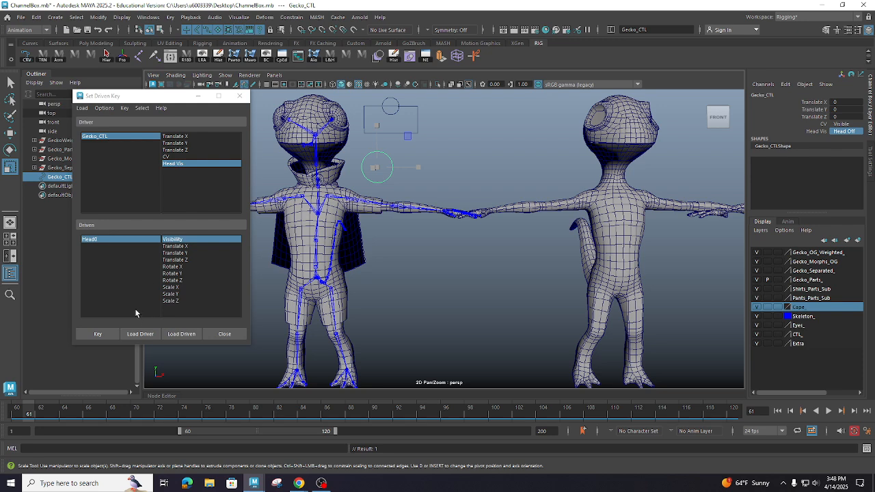
click(98, 336)
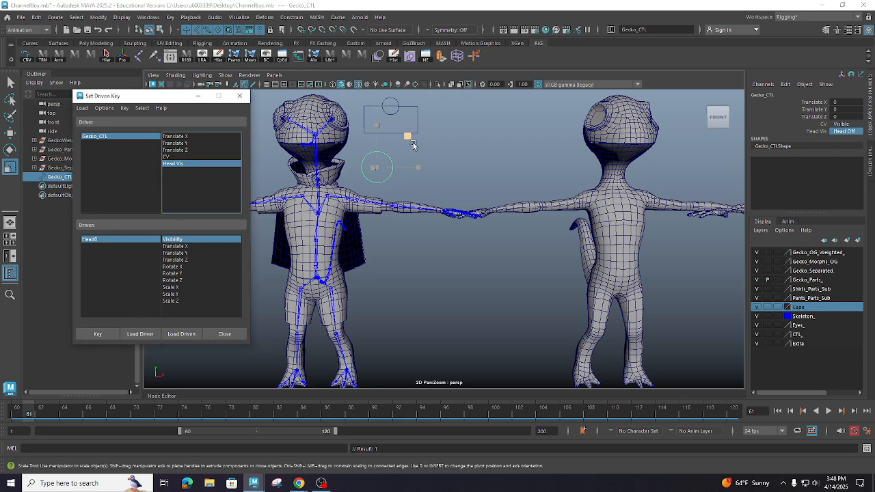
- Set Gecko_CTL's Head Vis to Head on and set a driven key with Head0's visibility on
click(437, 164)
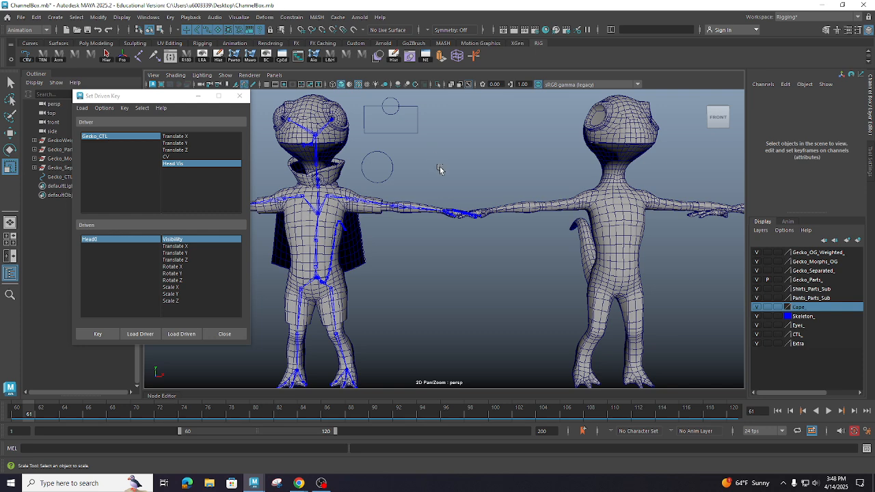
click(395, 168)
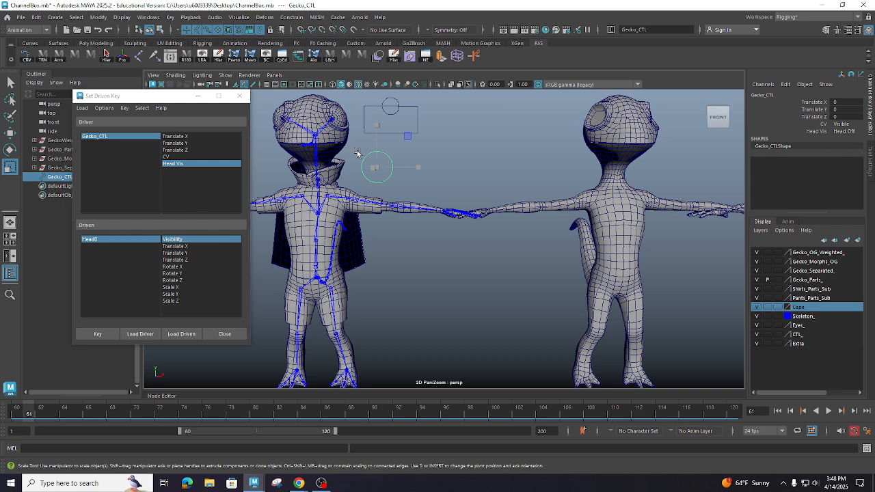
click(846, 131)
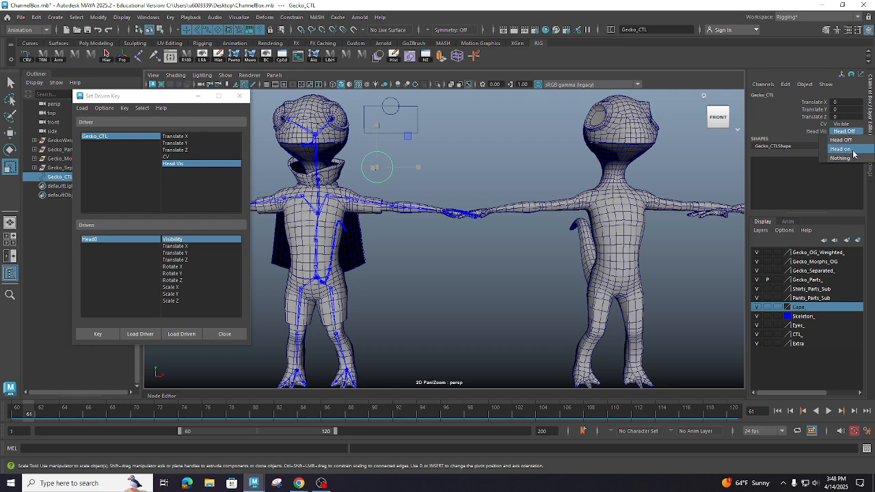
click(853, 153)
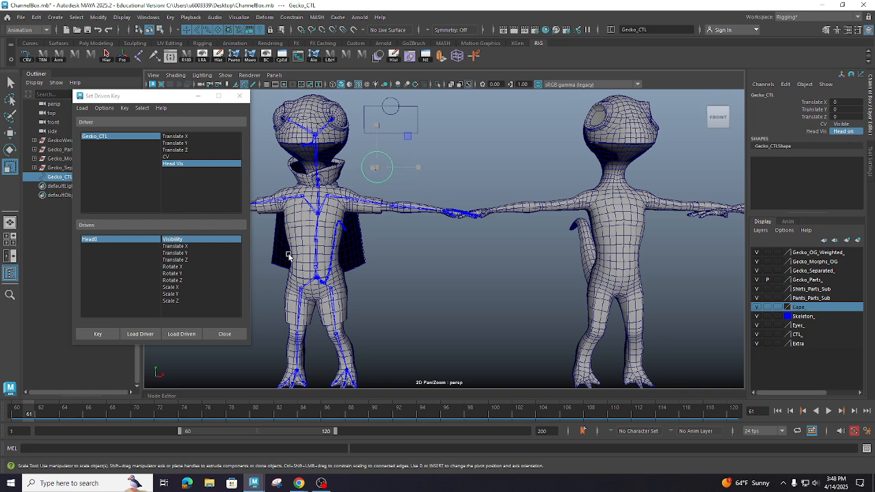
click(621, 133)
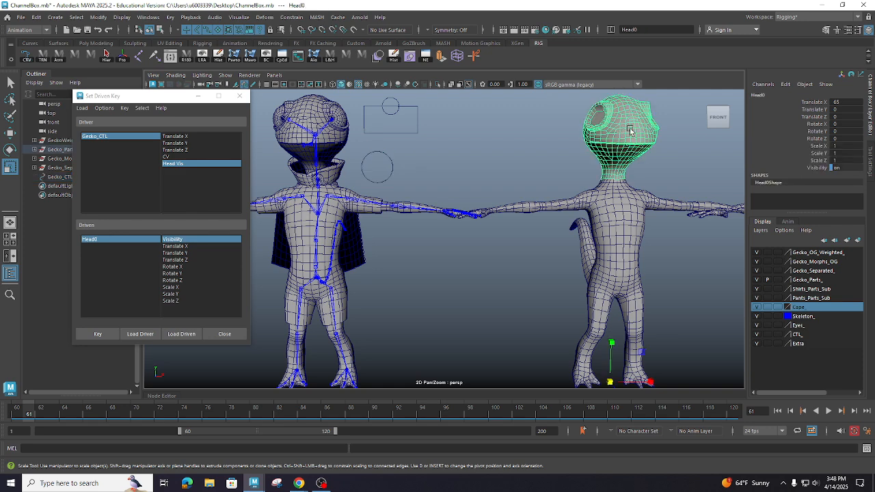
click(199, 240)
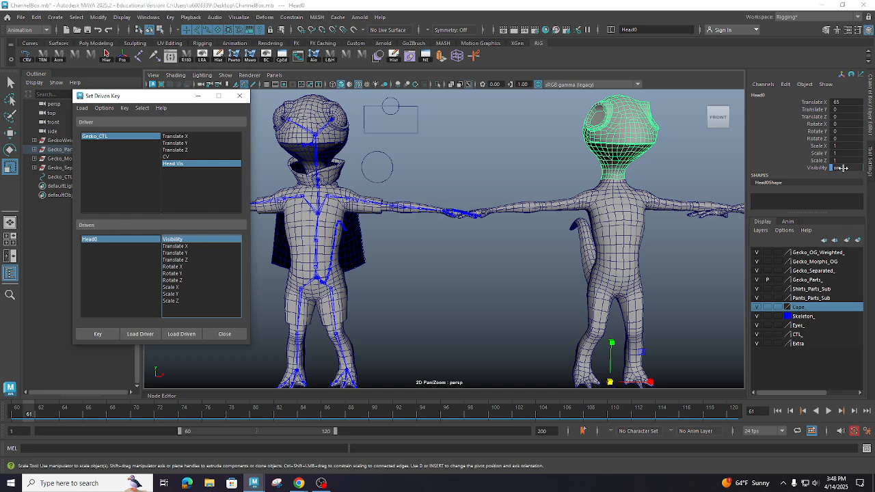
click(103, 338)
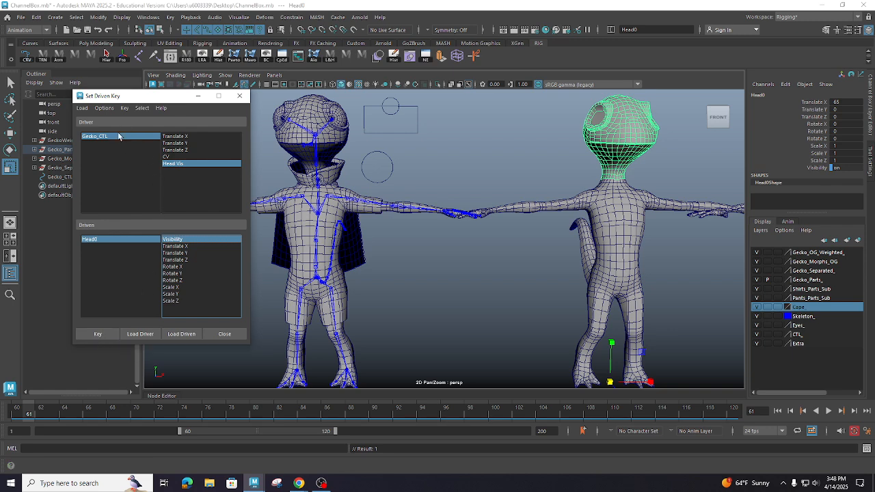
- Set Head Vis to Head Off, turn Head0's visibility off, and set a driven key for that state
click(123, 136)
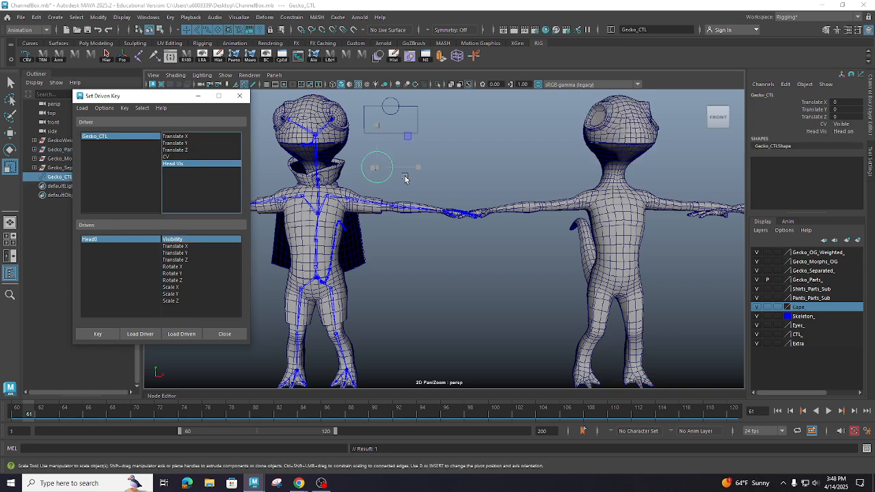
click(849, 131)
click(863, 140)
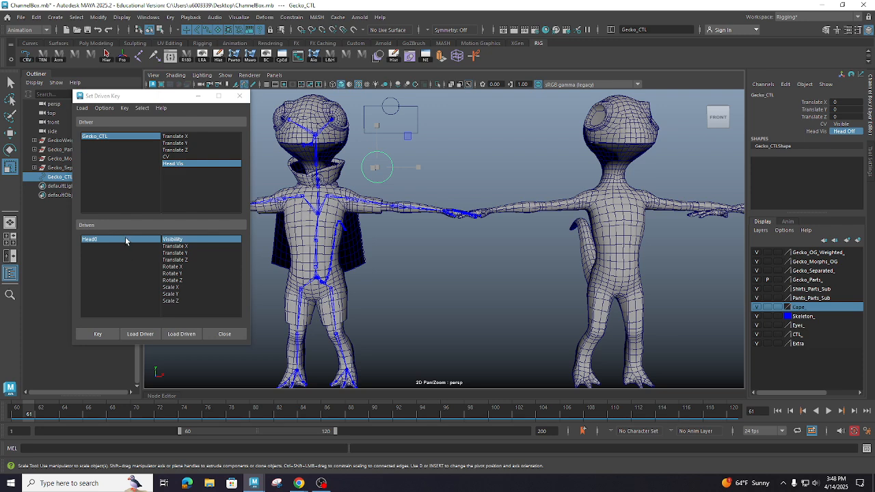
click(125, 239)
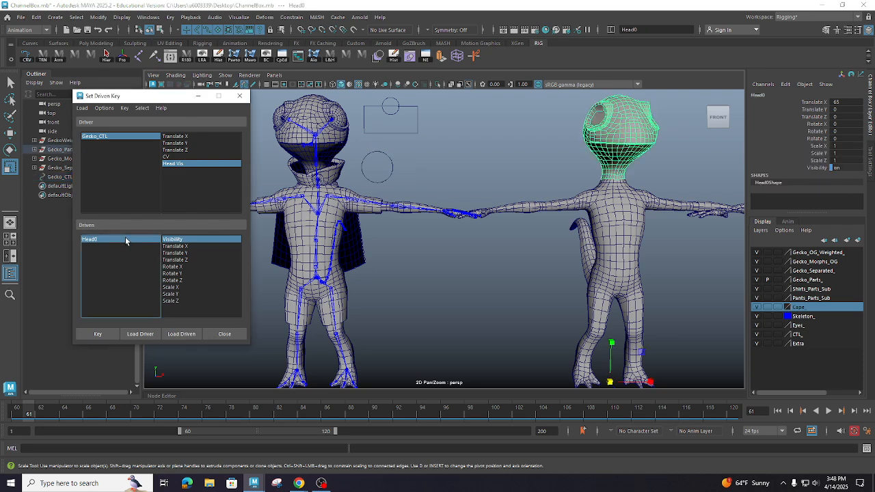
click(851, 168)
text(0)
key(Return)
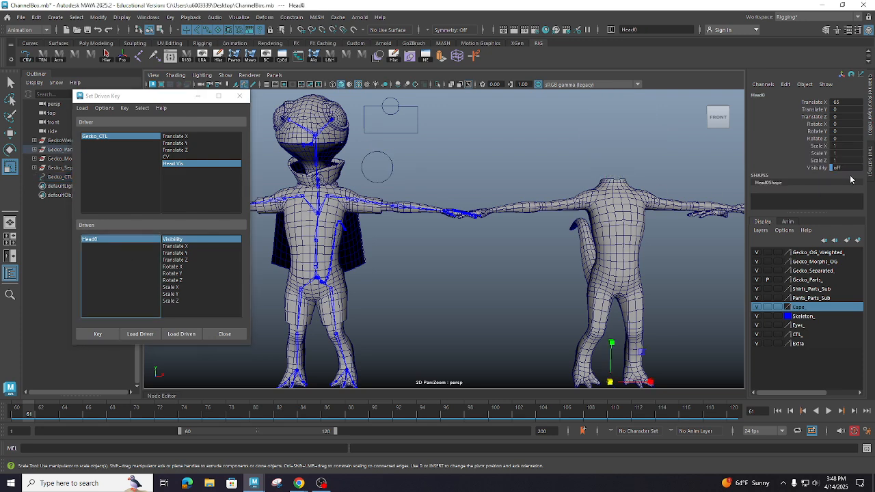
click(118, 136)
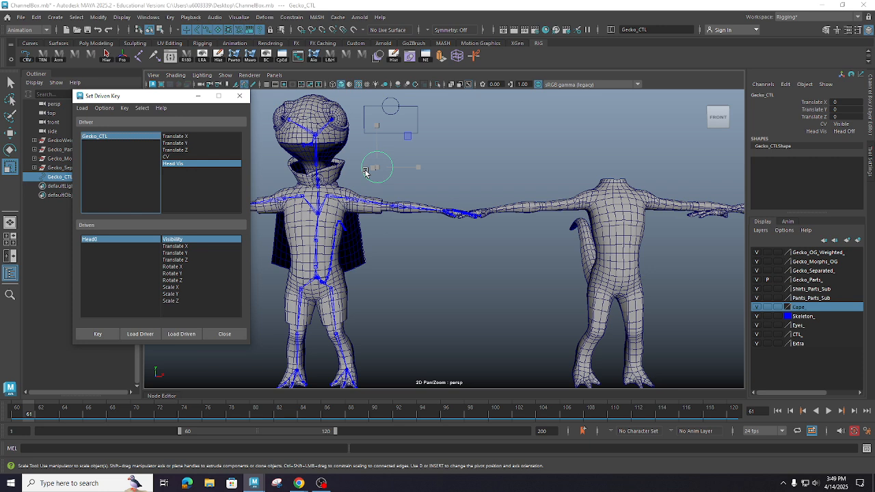
click(105, 334)
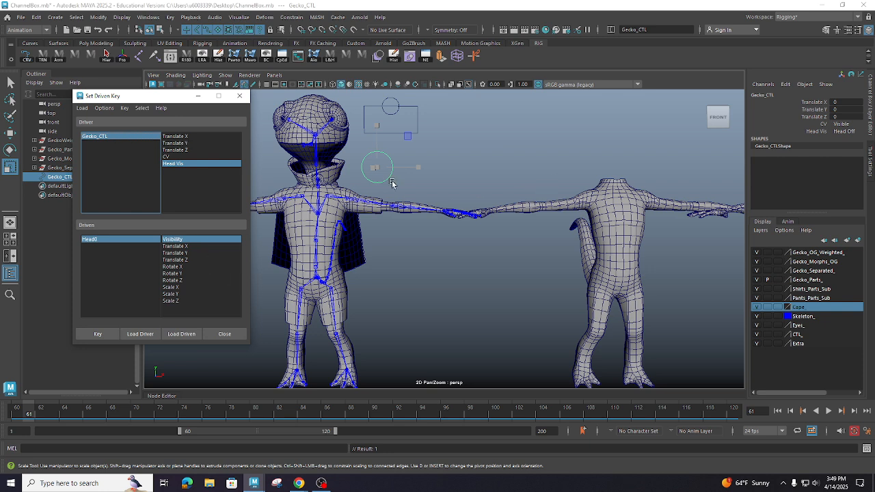
- Switch Head Vis to Nothing to check the head's visibility, and close Set Driven Key
click(815, 133)
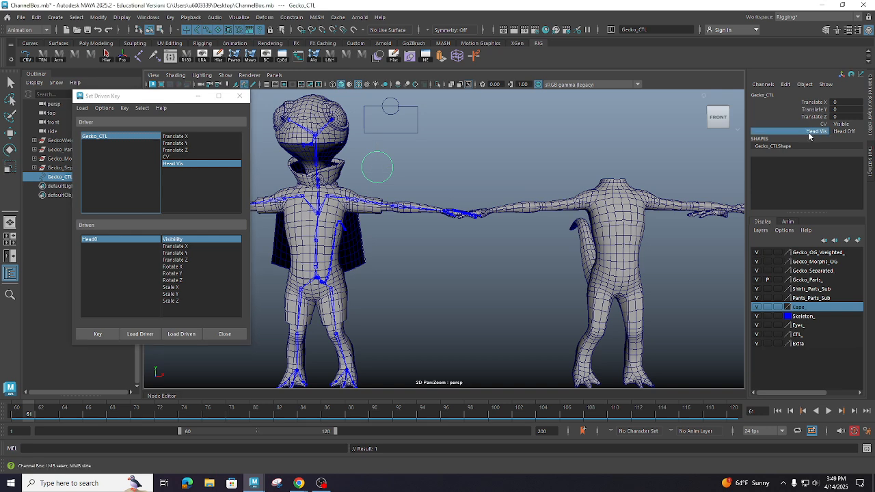
click(853, 131)
click(856, 131)
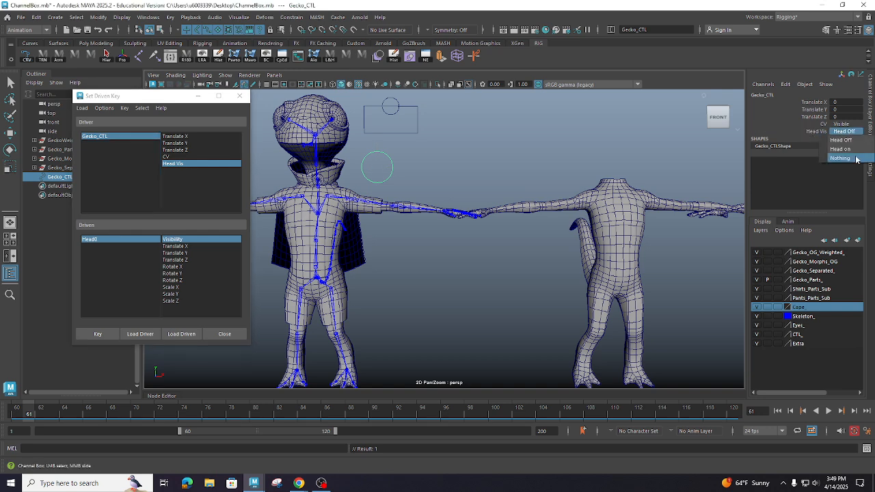
click(855, 163)
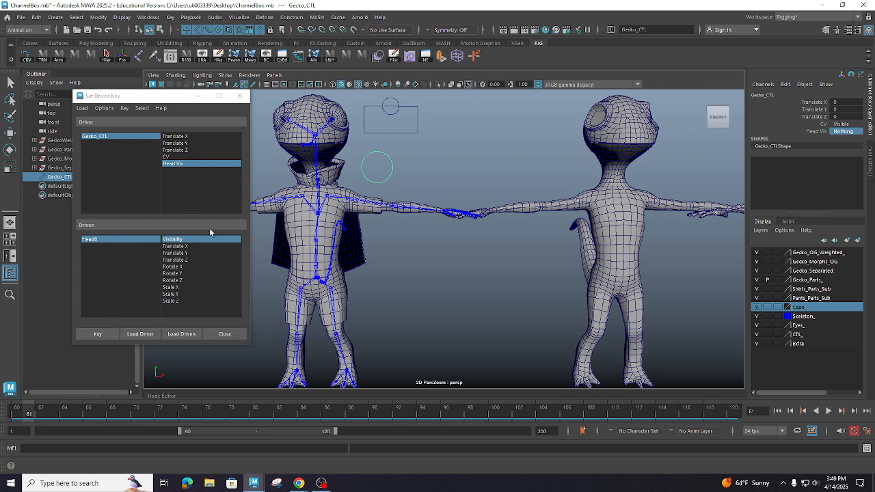
click(180, 164)
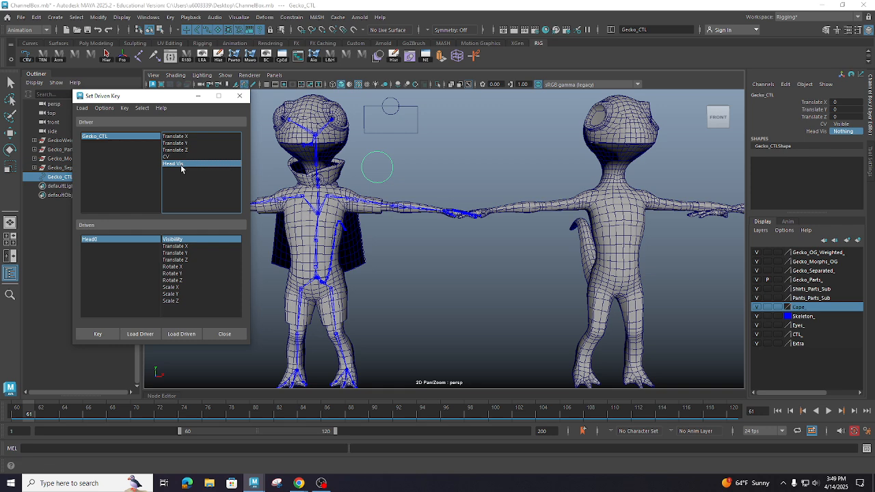
click(194, 239)
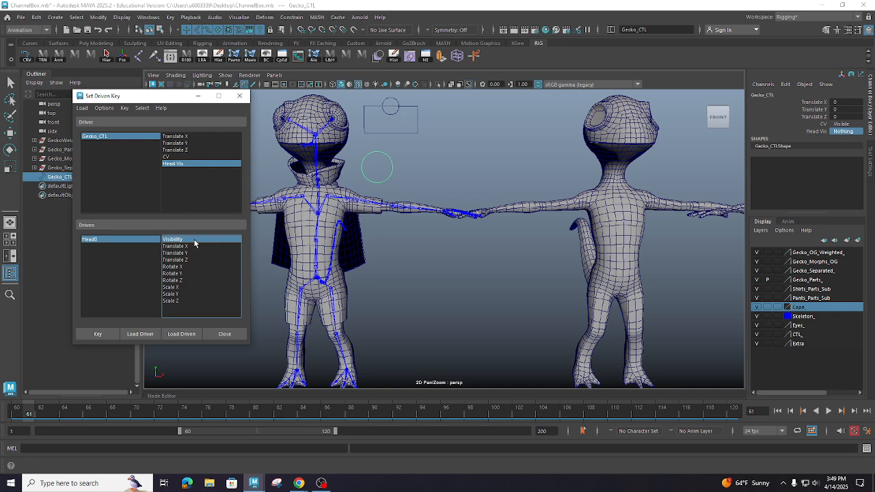
click(224, 333)
- Reselect Gecko_CTL and test Head Vis by switching between Head Off and Head on, ending on Head on
click(477, 162)
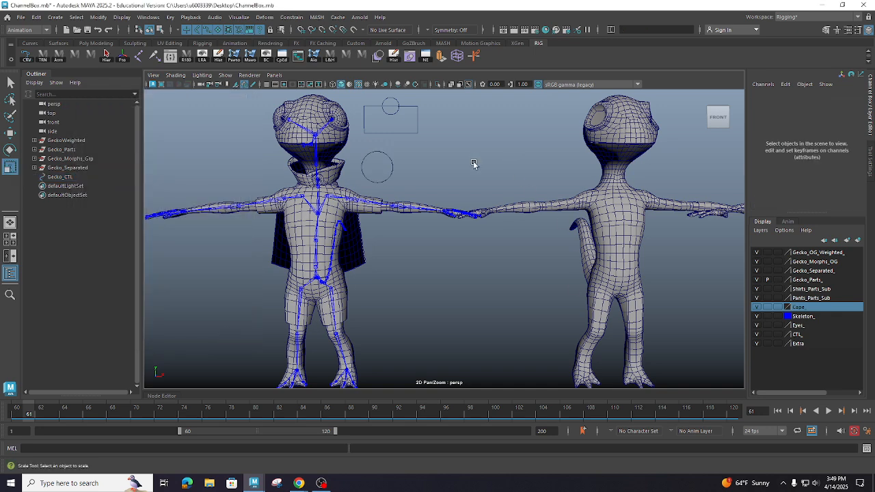
key(r)
click(391, 167)
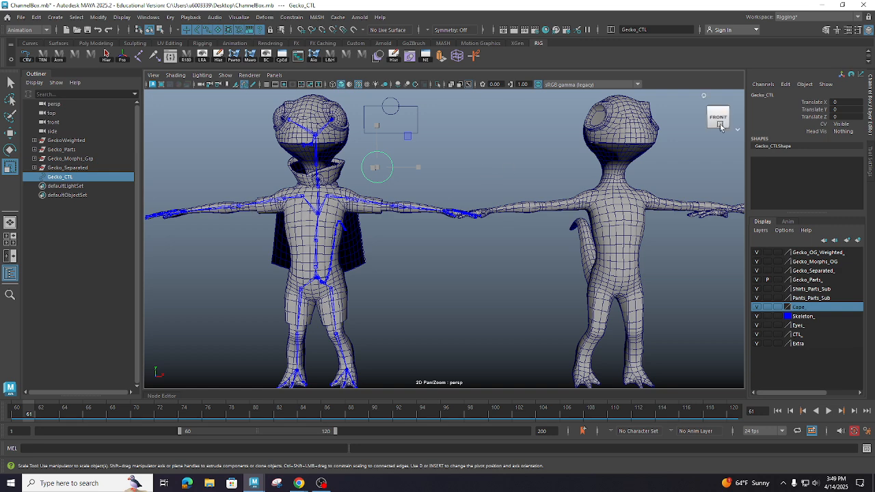
click(855, 130)
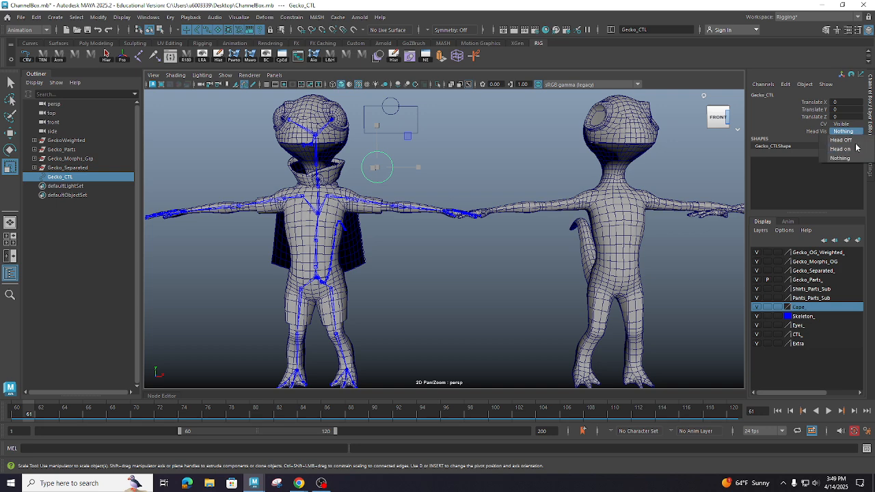
click(853, 140)
click(857, 130)
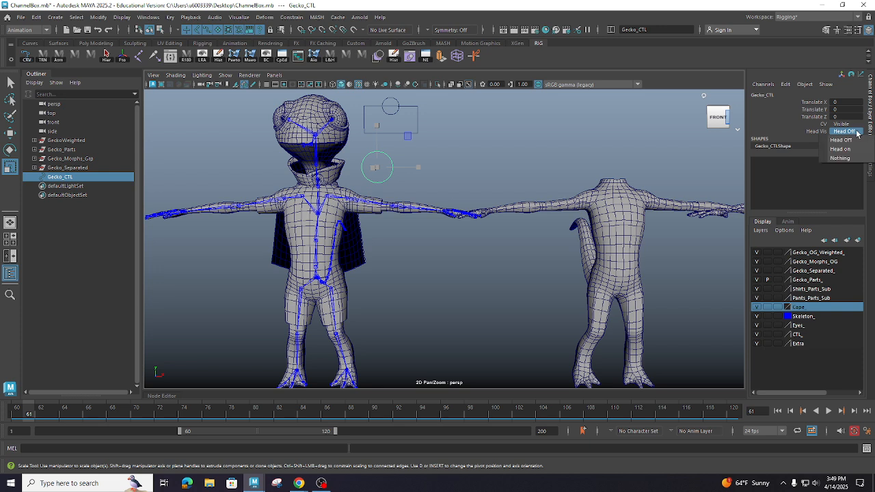
click(855, 149)
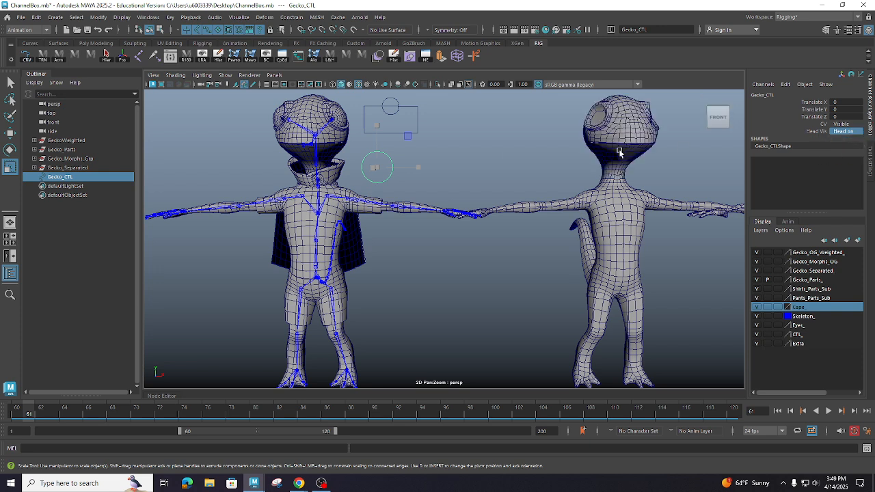
click(857, 132)
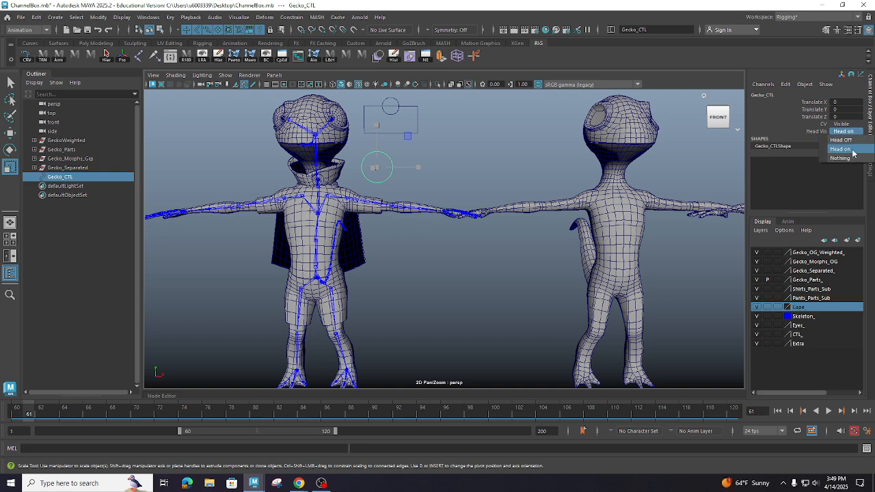
click(858, 132)
click(859, 132)
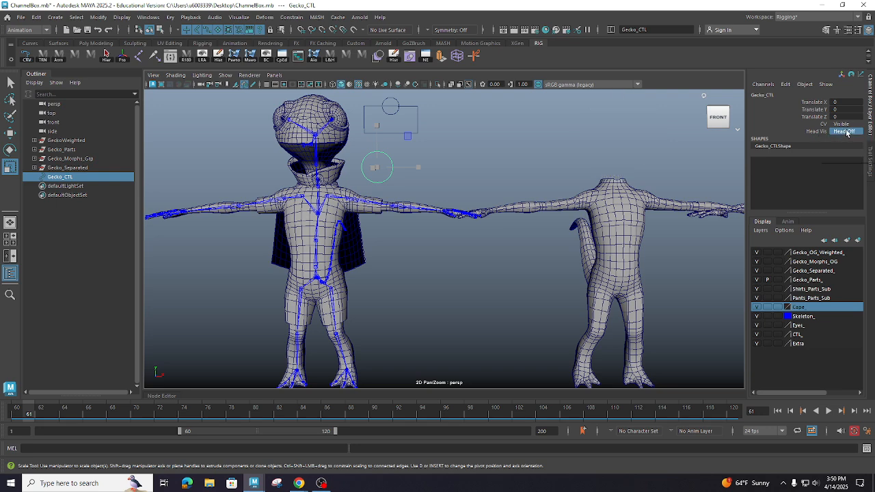
click(848, 147)
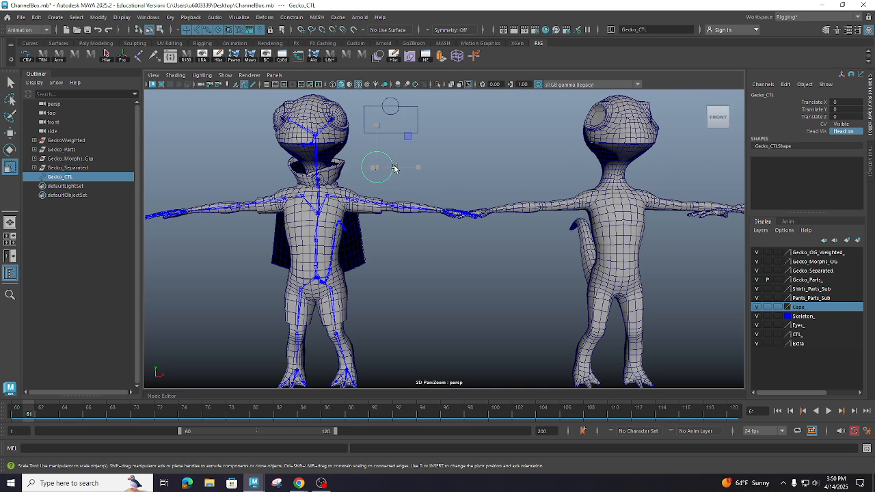
- Open Add Attribute for Gecko_CTL and look at the options for the Float and Boolean data types
click(786, 85)
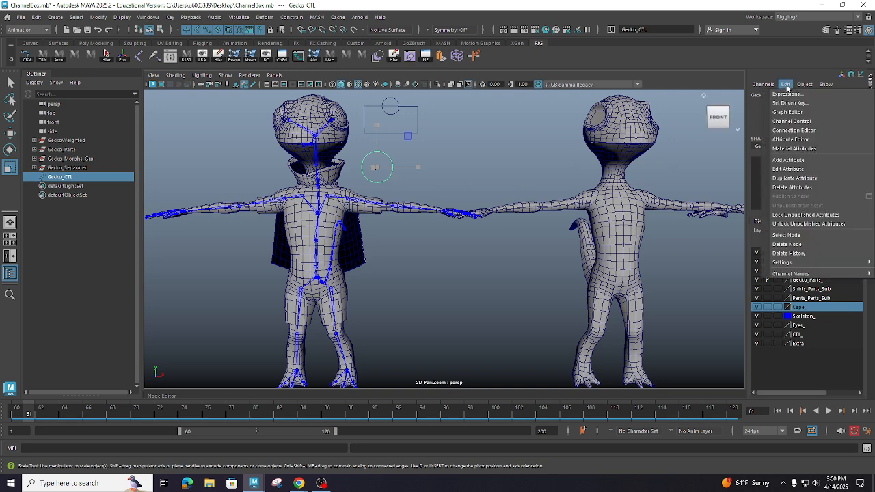
click(801, 163)
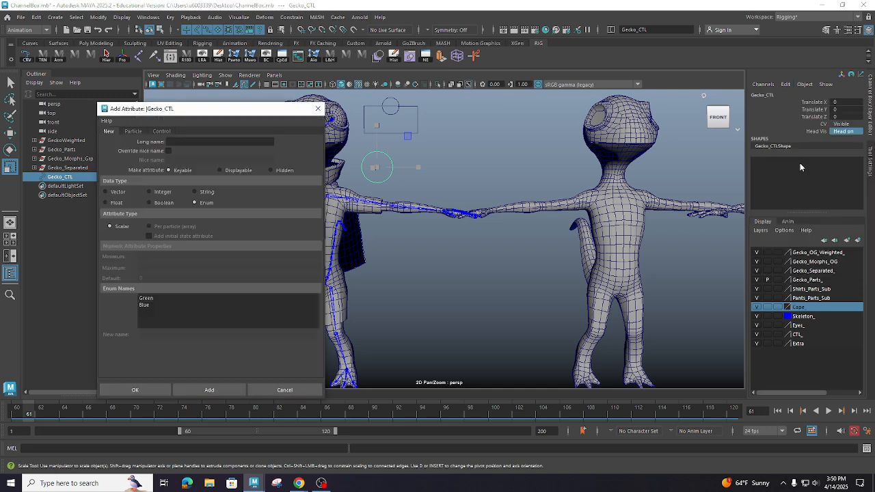
click(107, 203)
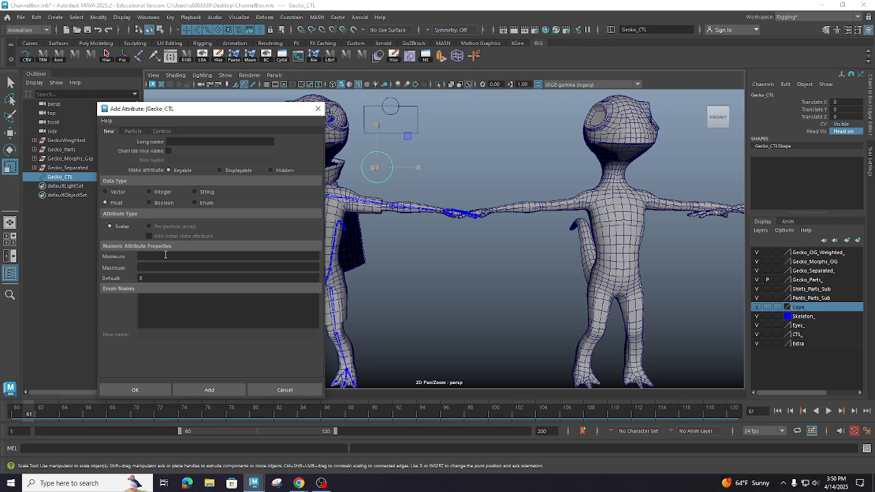
click(150, 203)
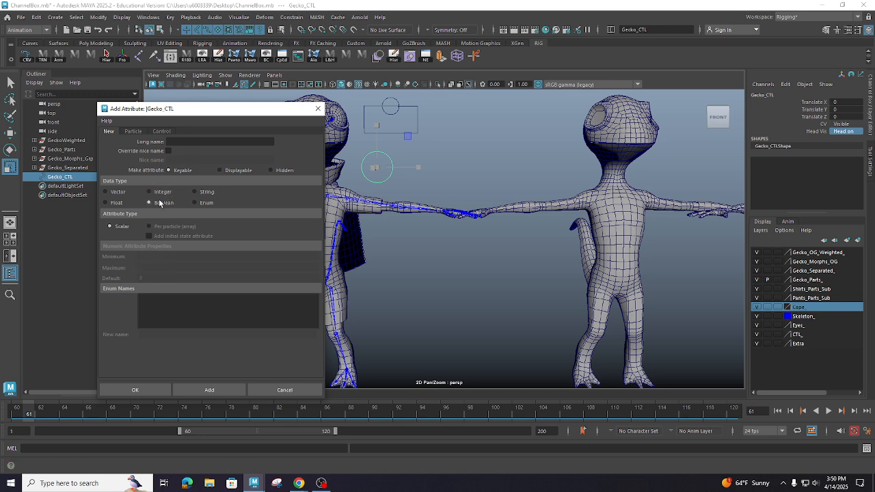
- Try the Enum data type with a third enum name, added Red, and cancel the new attribute
click(199, 203)
click(147, 299)
click(151, 305)
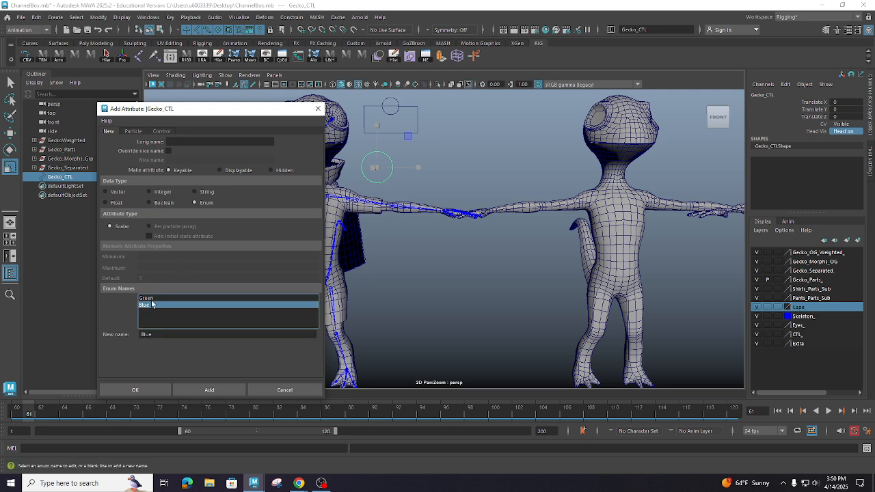
click(150, 300)
click(151, 305)
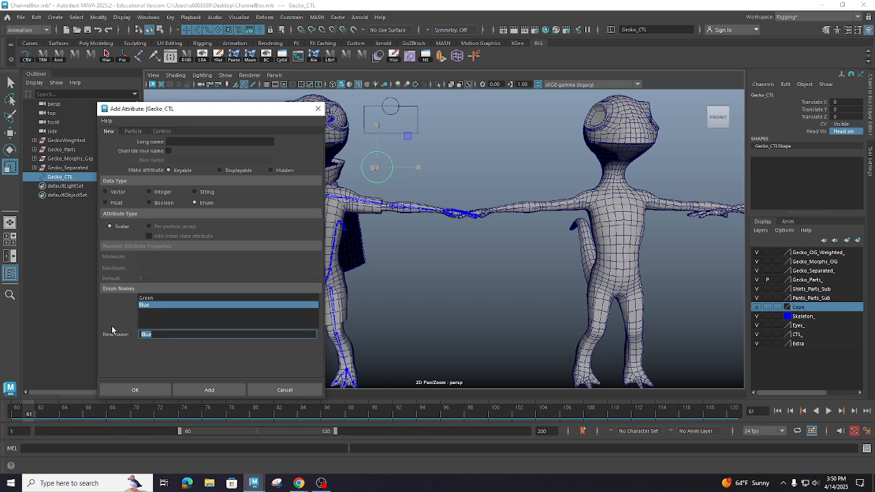
click(151, 300)
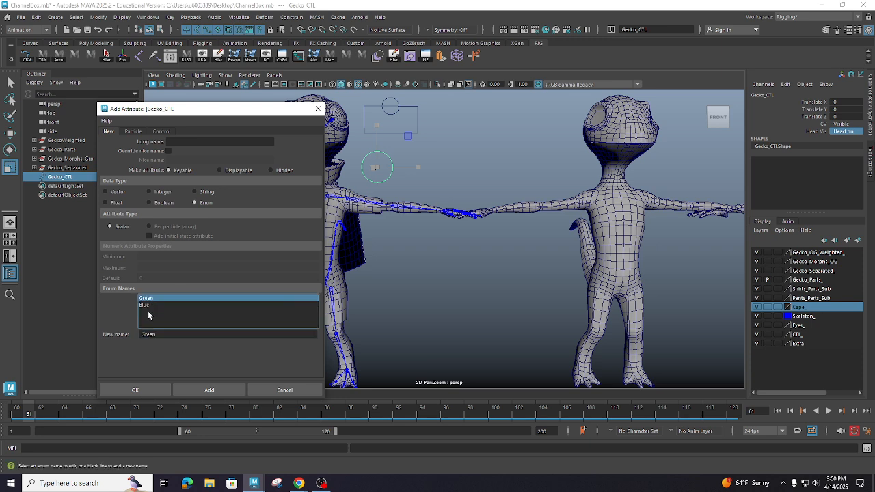
click(145, 312)
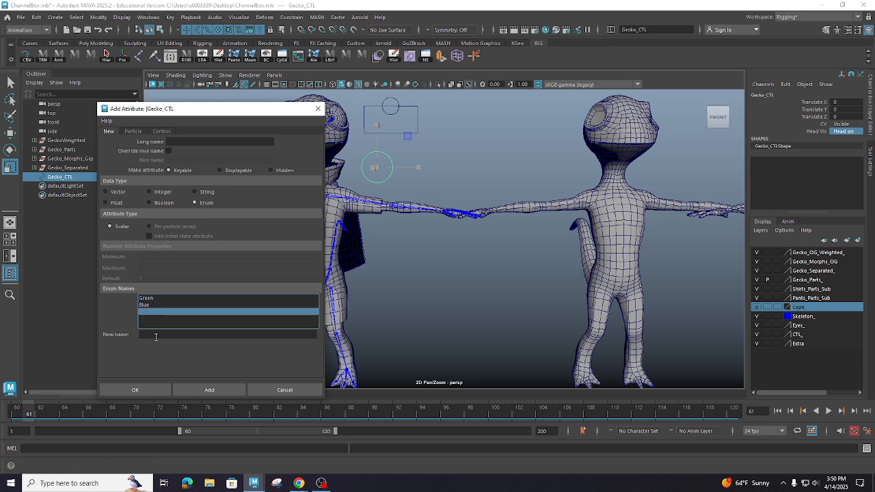
click(153, 336)
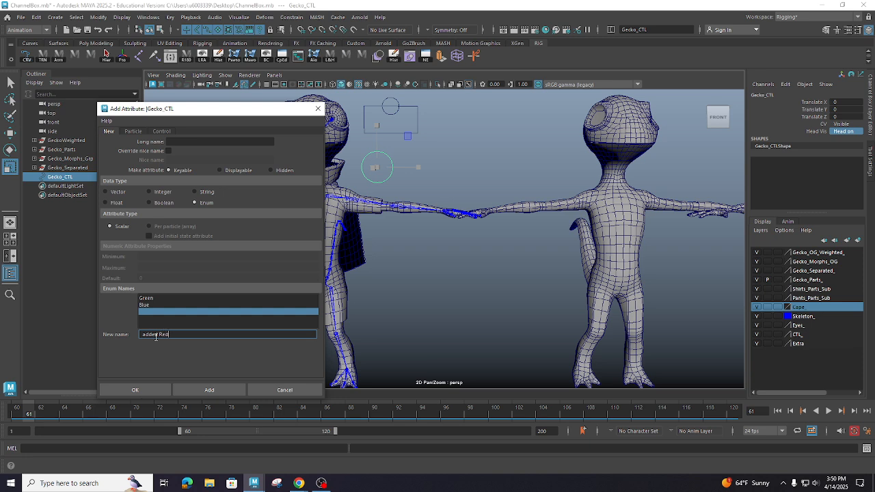
text(added Red)
key(Return)
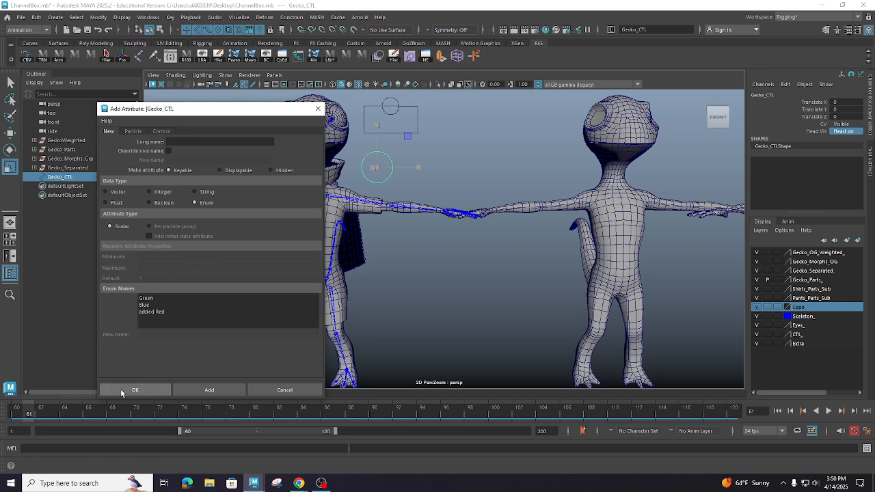
click(313, 389)
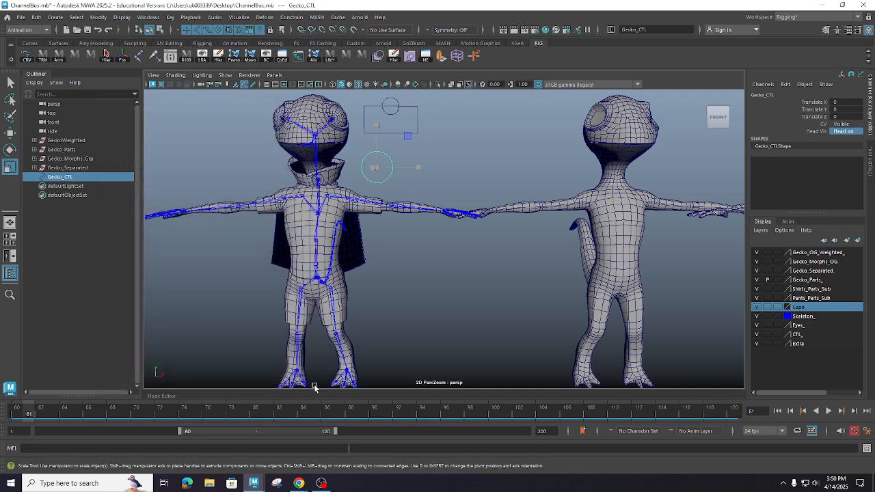
click(786, 84)
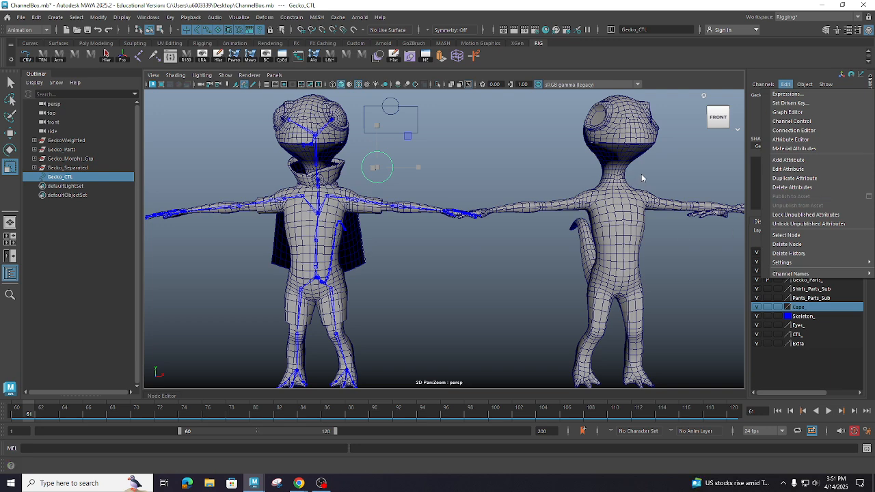
click(667, 173)
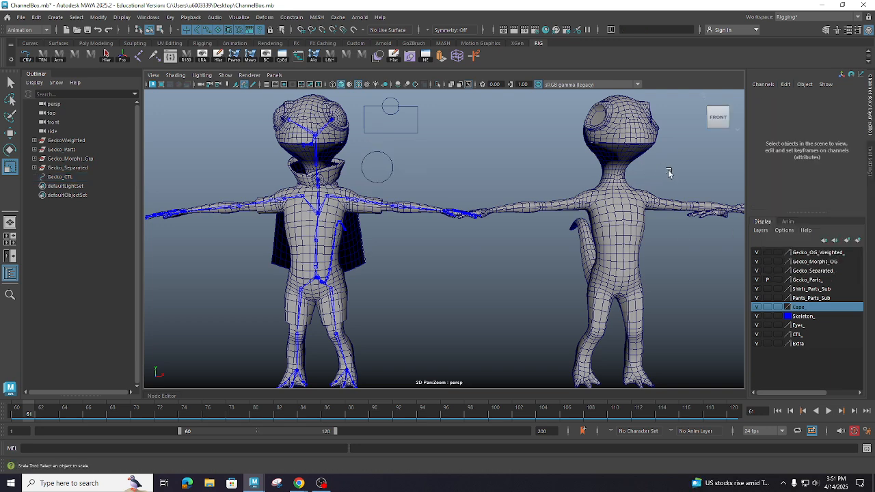
click(390, 177)
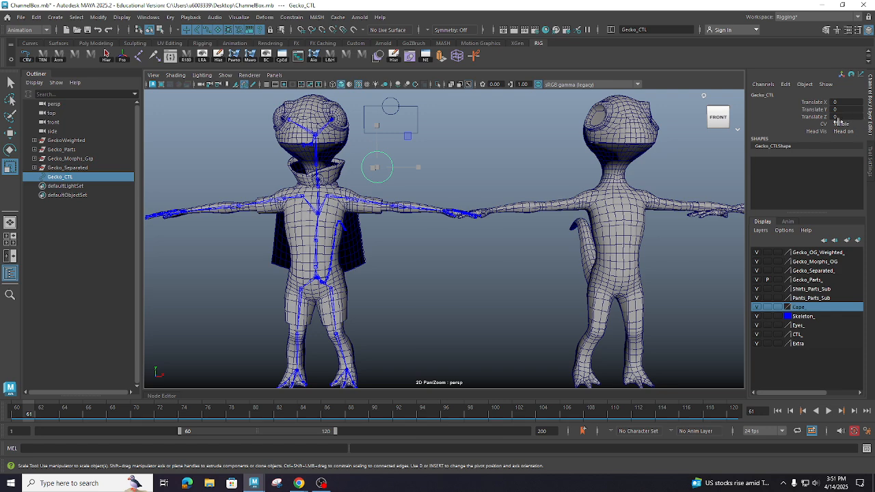
click(540, 159)
- Add a displayable String attribute named Test to Gecko_CTL
click(375, 170)
click(786, 85)
click(800, 162)
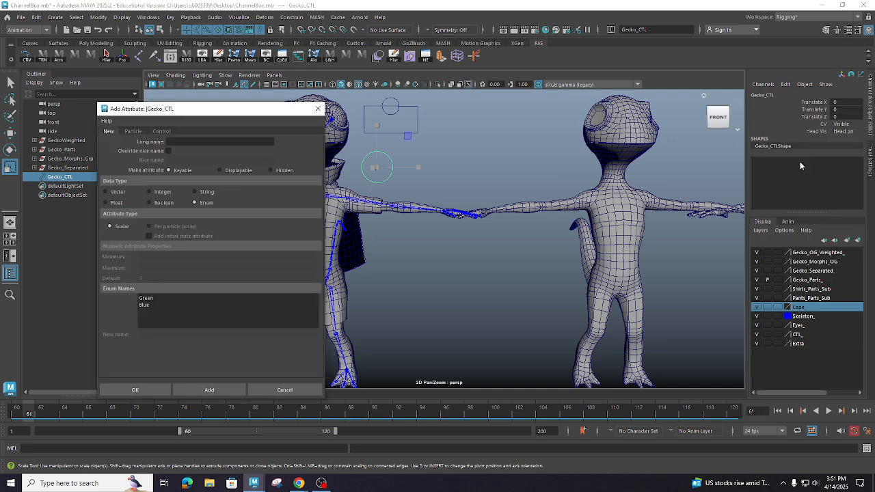
click(198, 192)
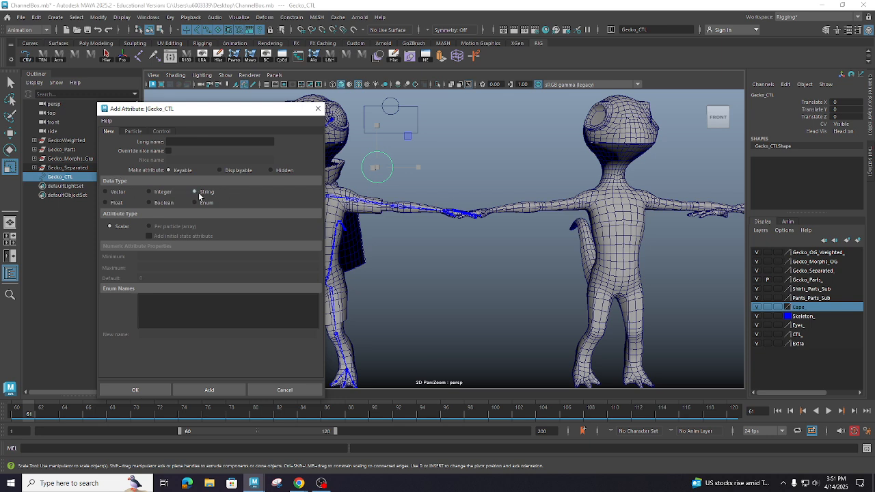
click(175, 141)
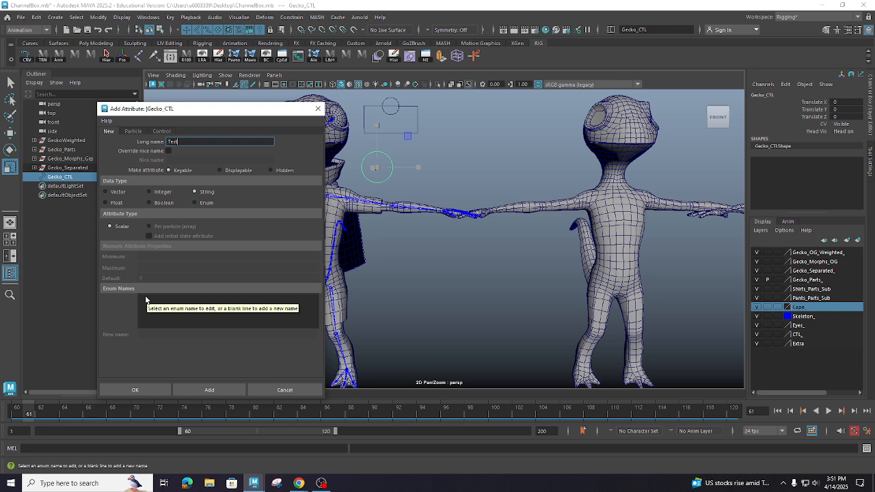
double_click(205, 141)
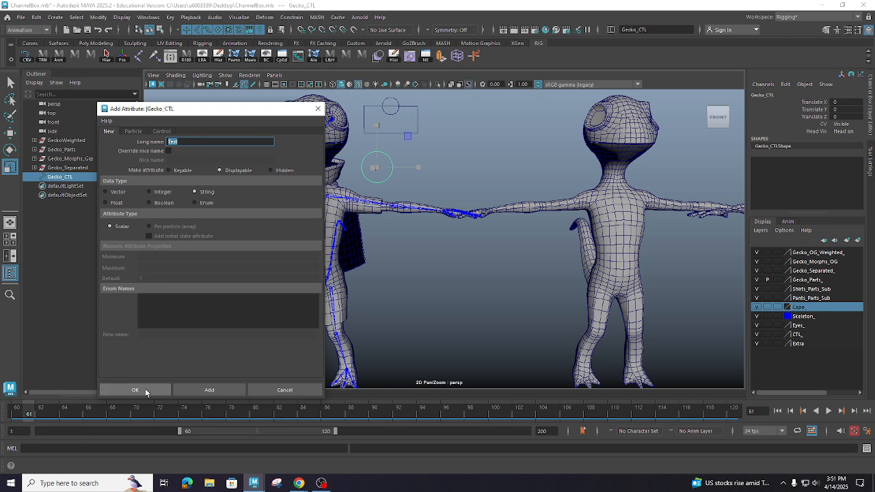
click(135, 391)
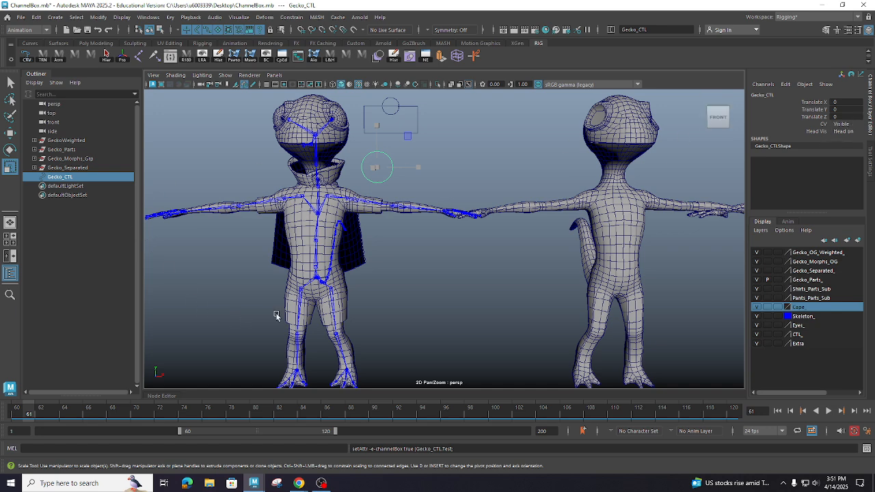
- Define a new keyable Enum attribute named HELP for Gecko_CTL and rename the Green enum name to *Help*
click(786, 84)
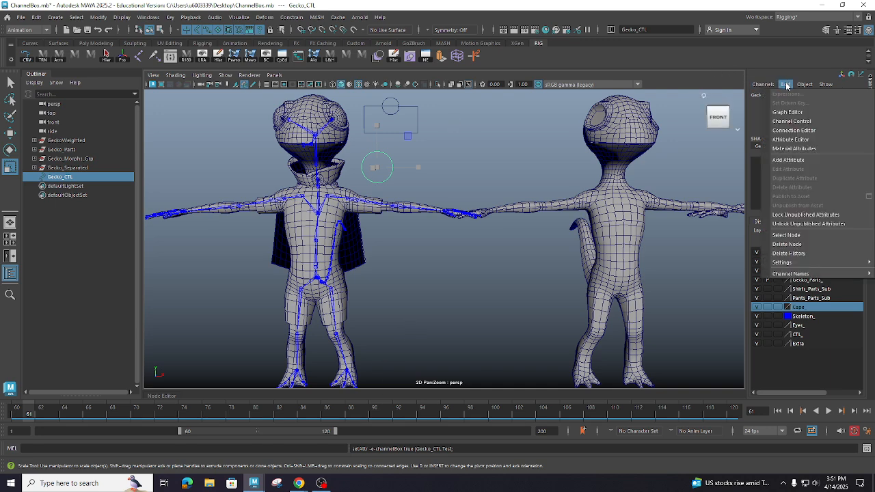
click(798, 161)
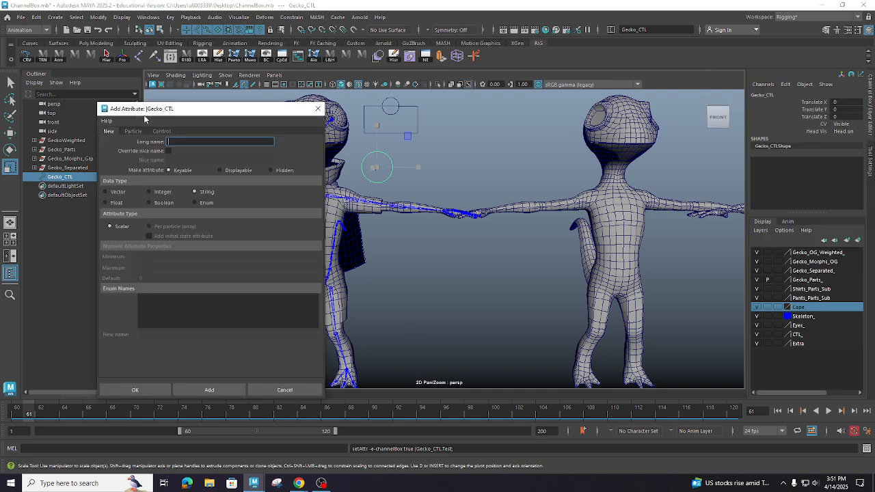
click(194, 203)
click(143, 299)
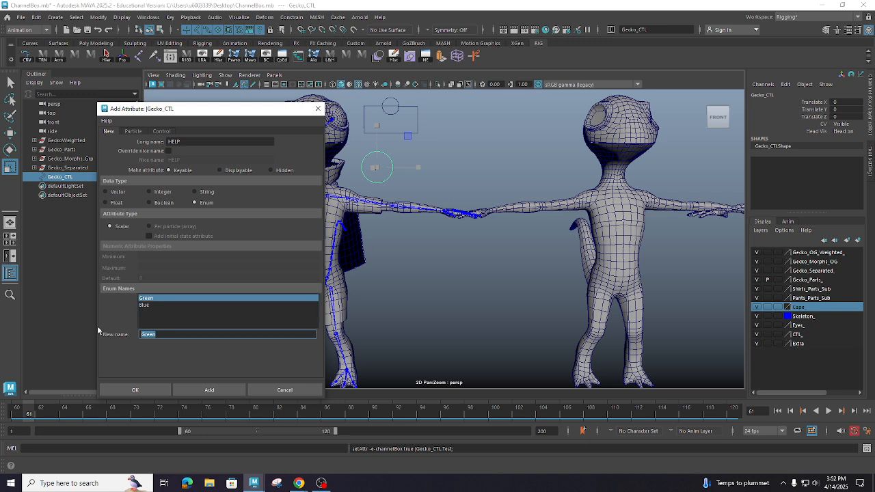
key(BackSpace)
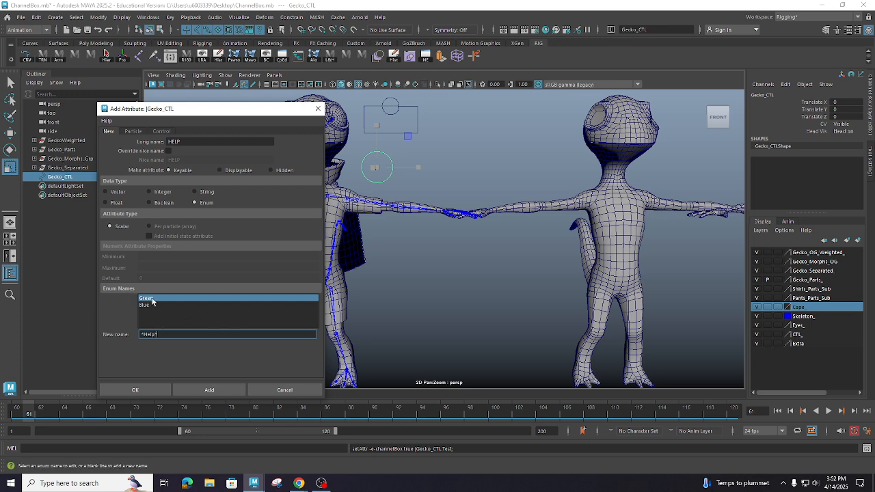
key(Return)
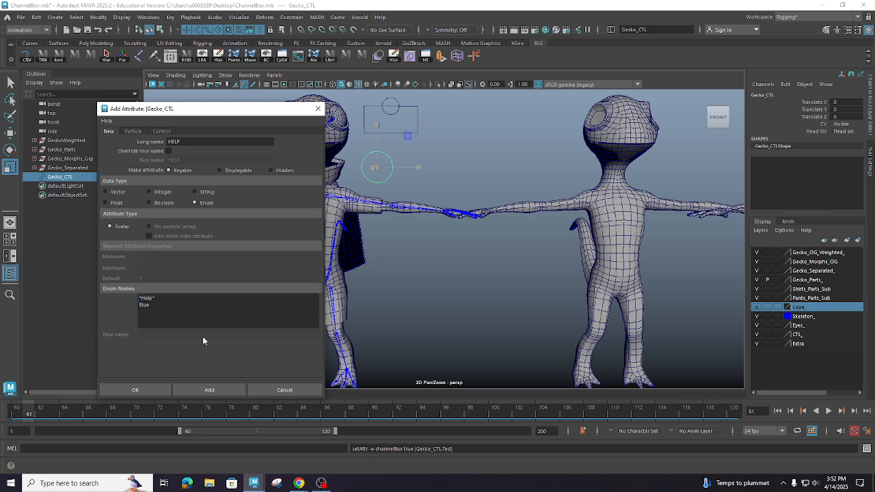
- Remove the Blue enum name and add the HELP attribute to Gecko_CTL
click(154, 305)
double_click(147, 334)
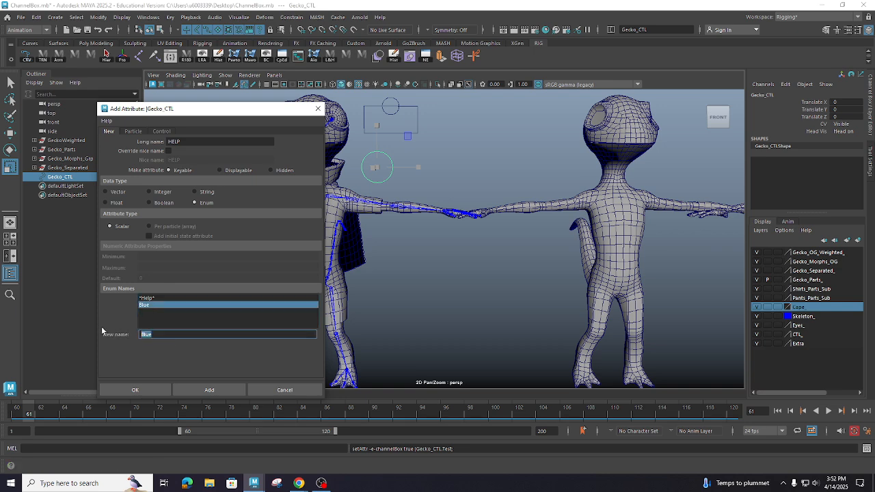
key(BackSpace)
key(Return)
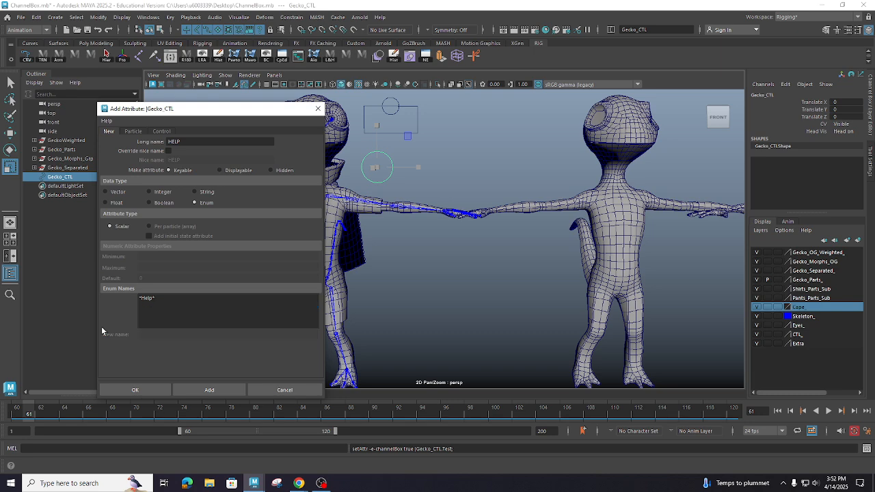
click(151, 391)
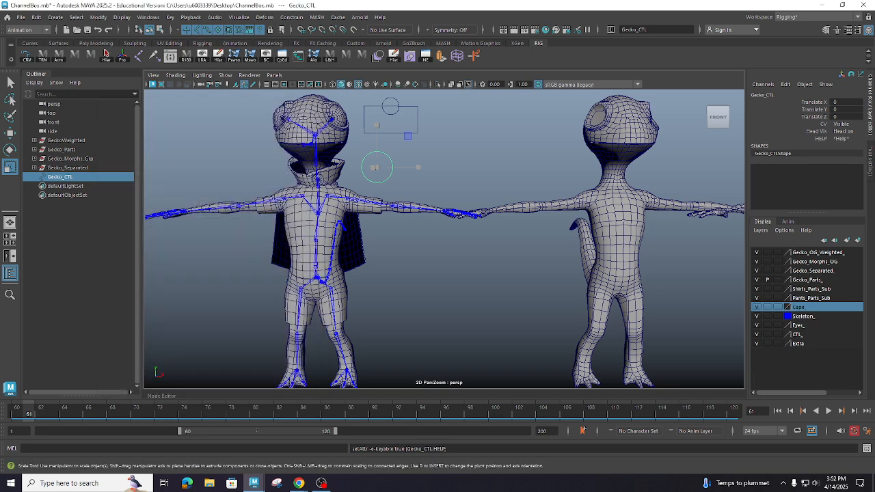
- Select the HELP attribute, then deselect and reselect Gecko_CTL to check its channels
click(824, 139)
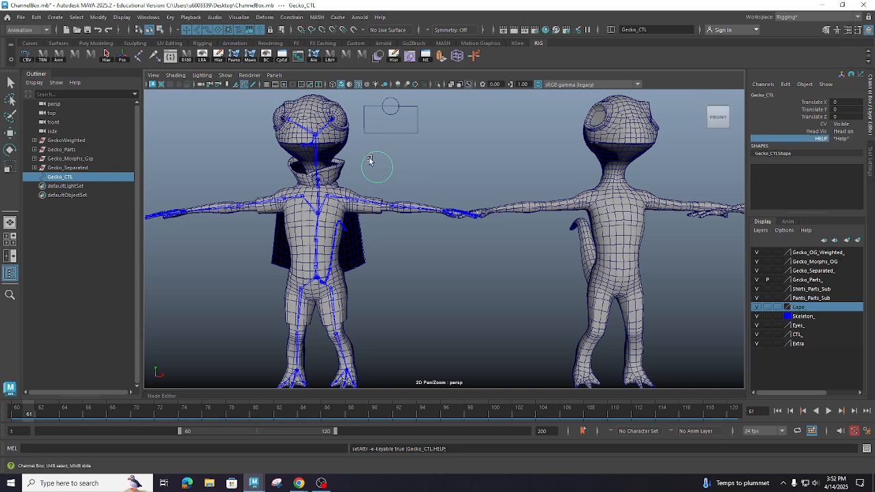
click(455, 141)
key(r)
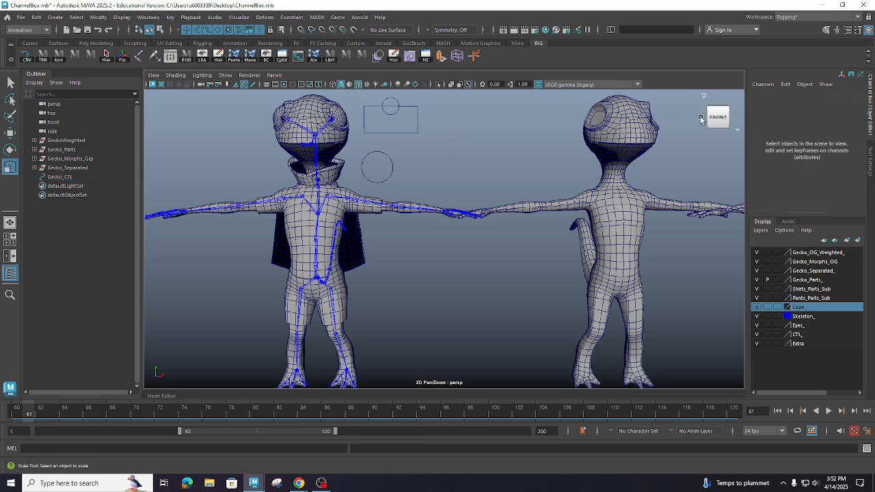
click(384, 162)
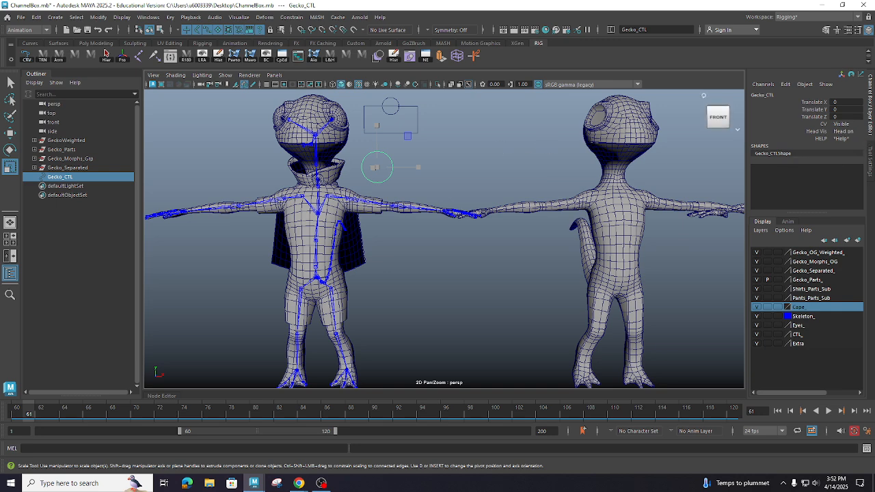
- Switch to Chrome and return from the Reddit thread to the Google results for maya reorder attributes
key(alt+Tab)
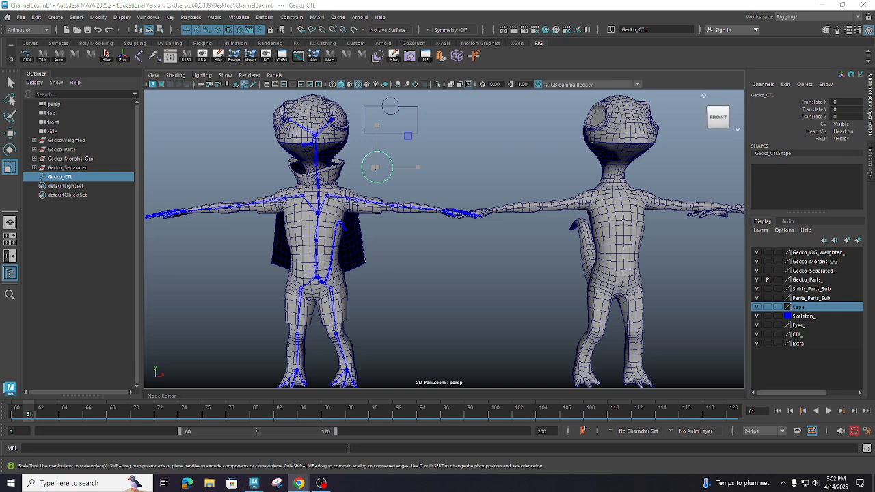
drag(874, 152, 124, 13)
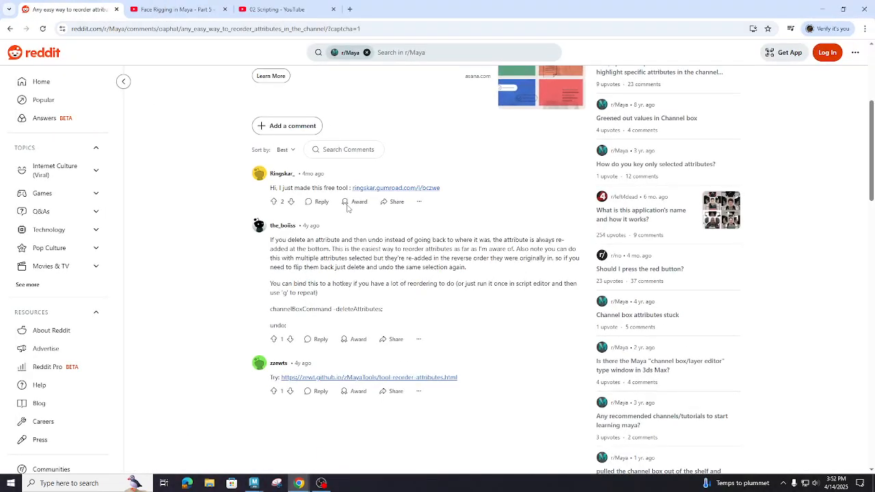
click(10, 28)
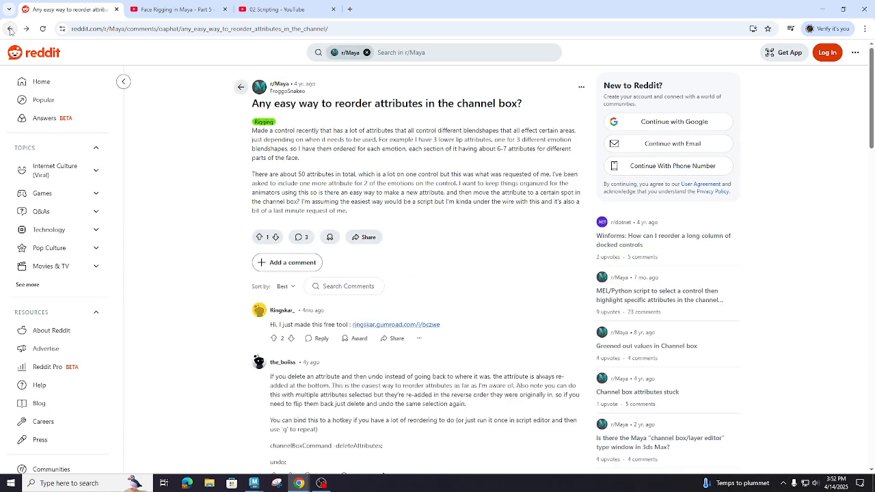
click(10, 29)
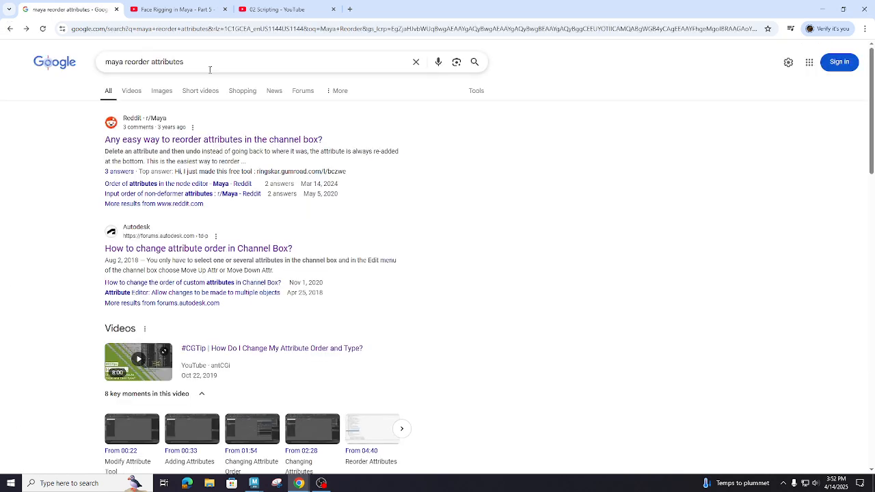
- Go back to the Reddit thread on reordering channel box attributes, read its question and answers, and open the linked zMayaTools reorder-attributes page
click(27, 30)
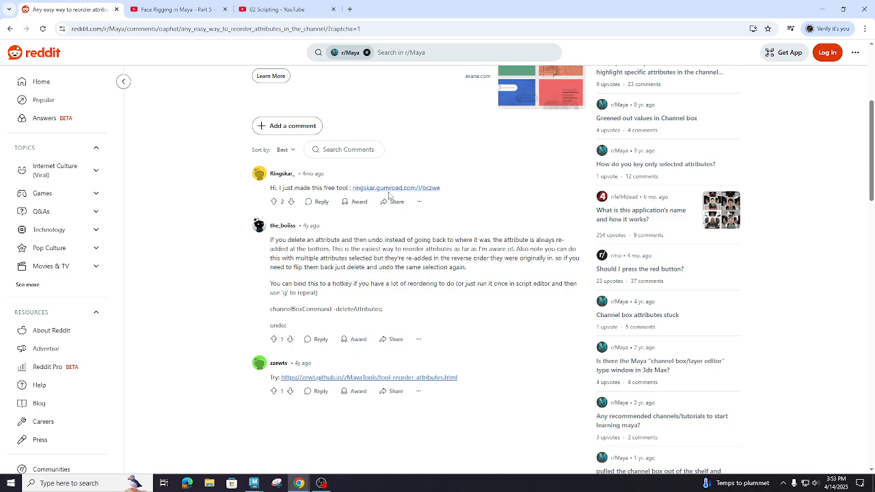
scroll(395, 192, up, 3)
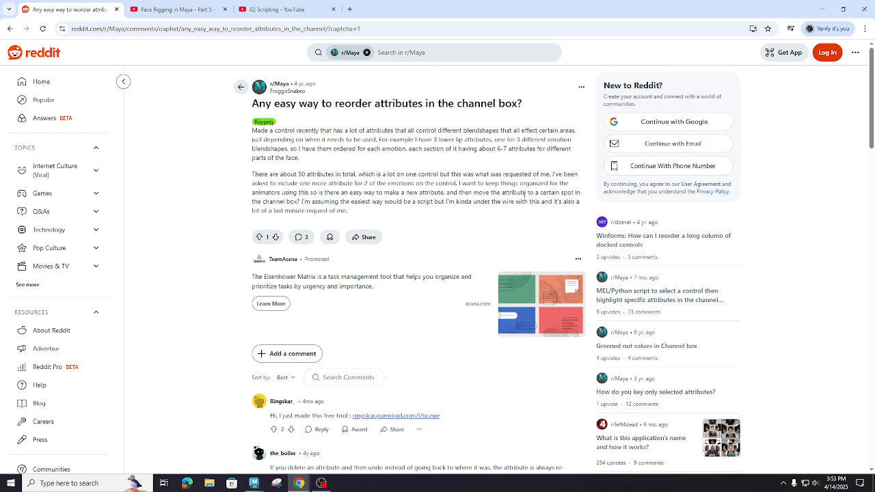
scroll(313, 176, down, 3)
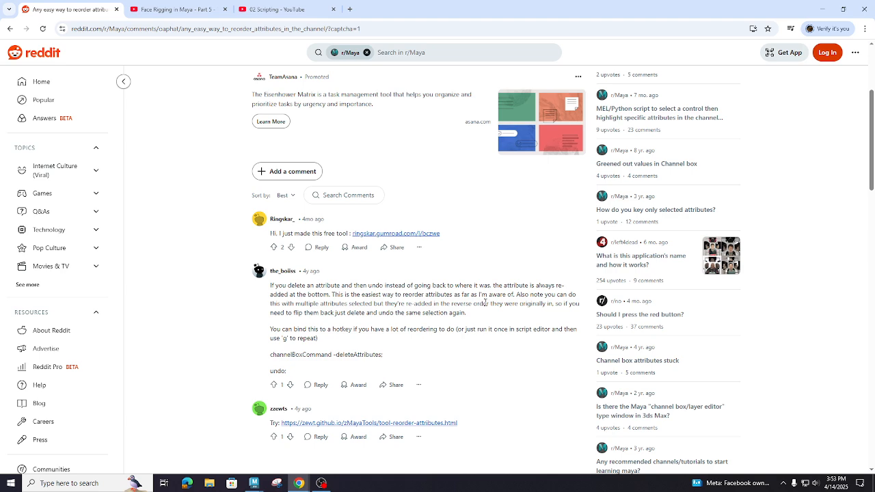
scroll(485, 301, down, 1)
scroll(485, 302, up, 1)
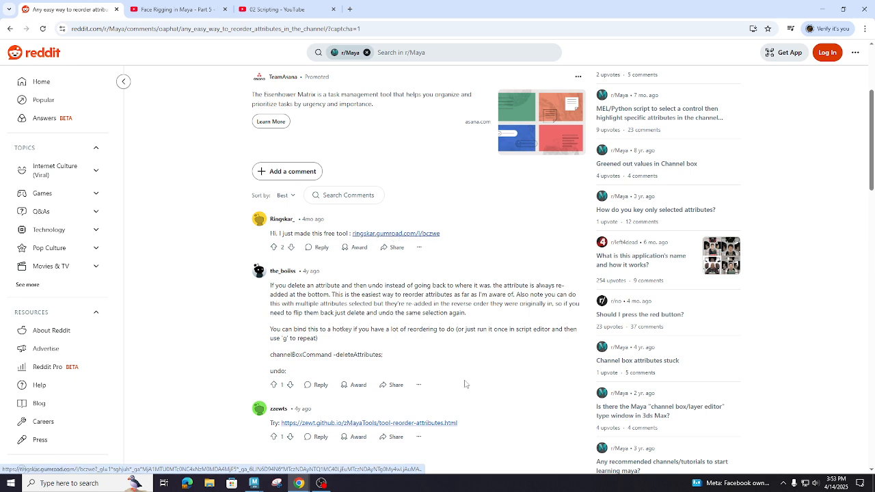
click(432, 425)
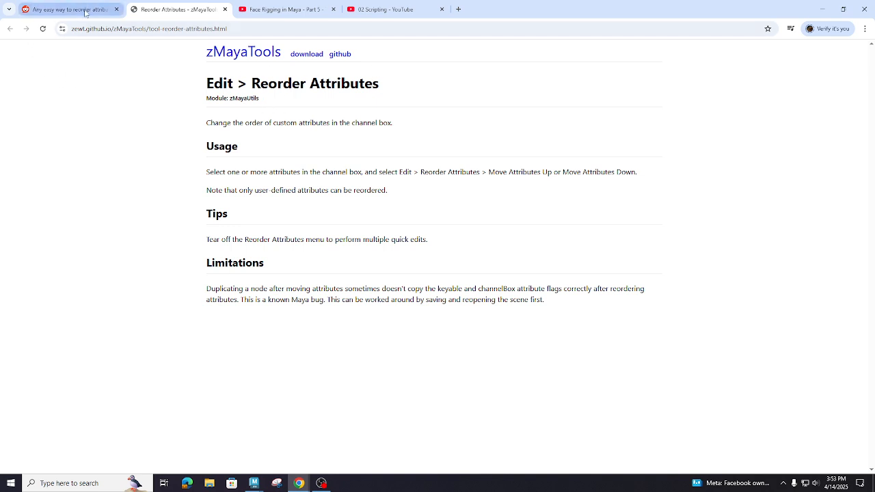
- Check the open Face Rigging in Maya - Part 5 and 02 Scripting videos, briefly playing and pausing the Face Rigging one
click(305, 9)
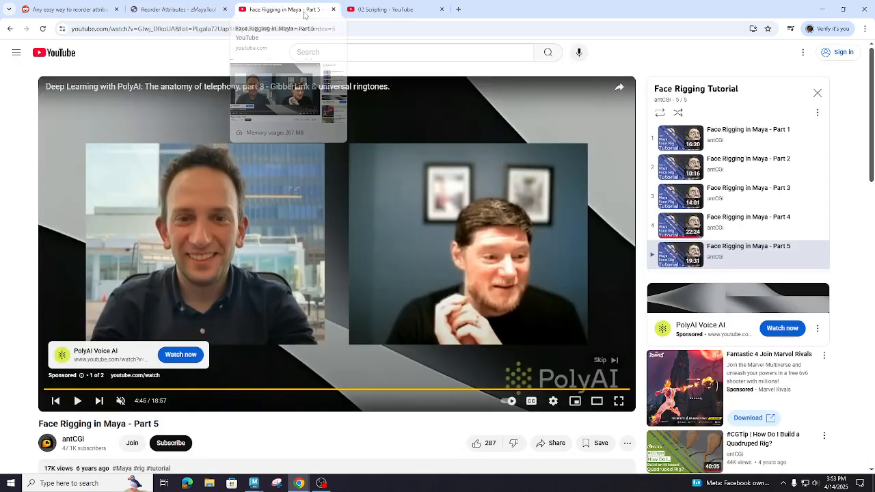
click(377, 10)
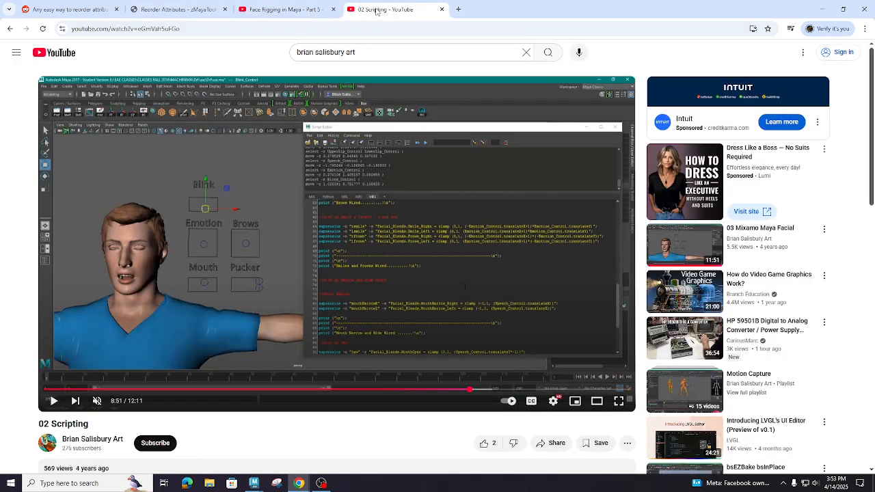
click(288, 11)
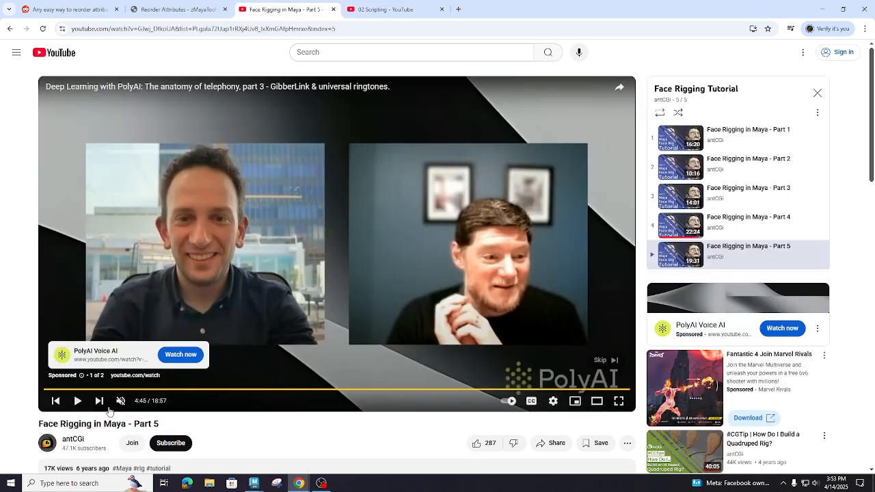
click(79, 401)
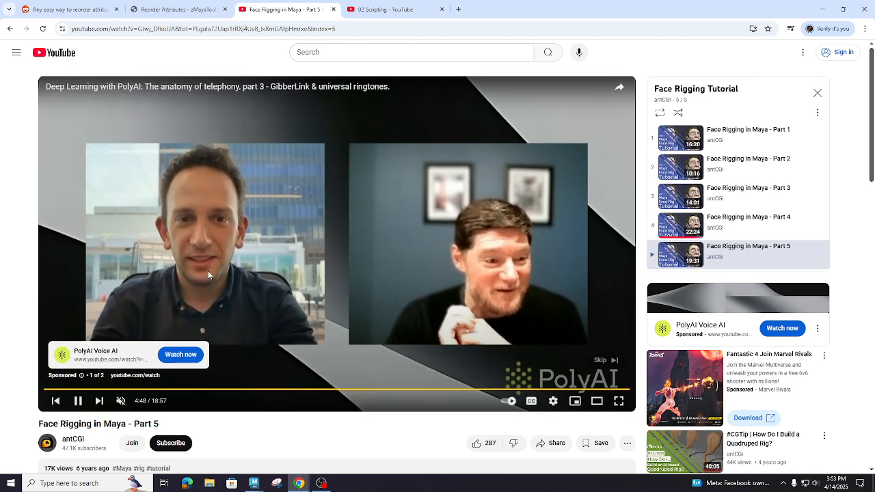
click(78, 402)
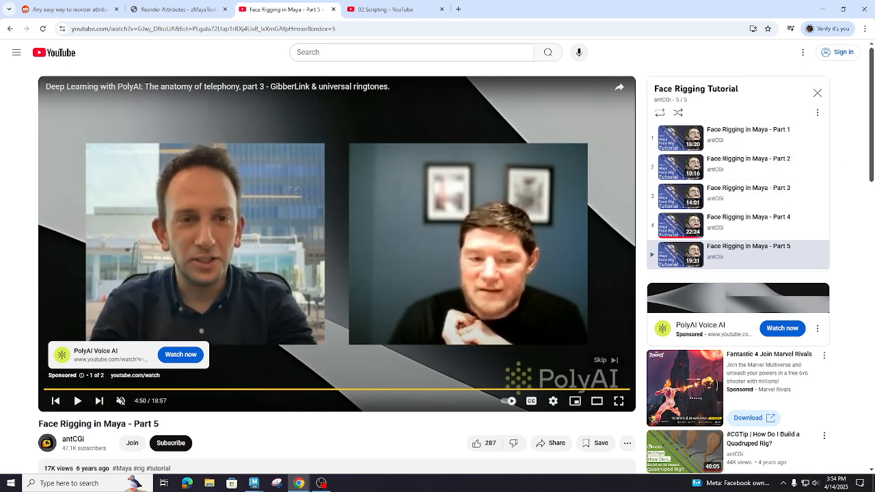
- Watch part of the video #CGTip | How Do I Change My Attribute Order and Type? in full screen, pause it and exit full screen
drag(874, 69, 81, 9)
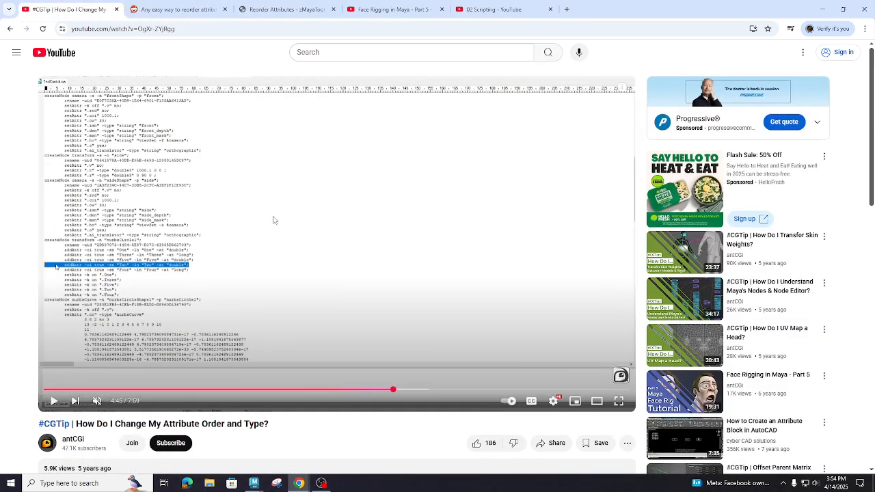
click(619, 402)
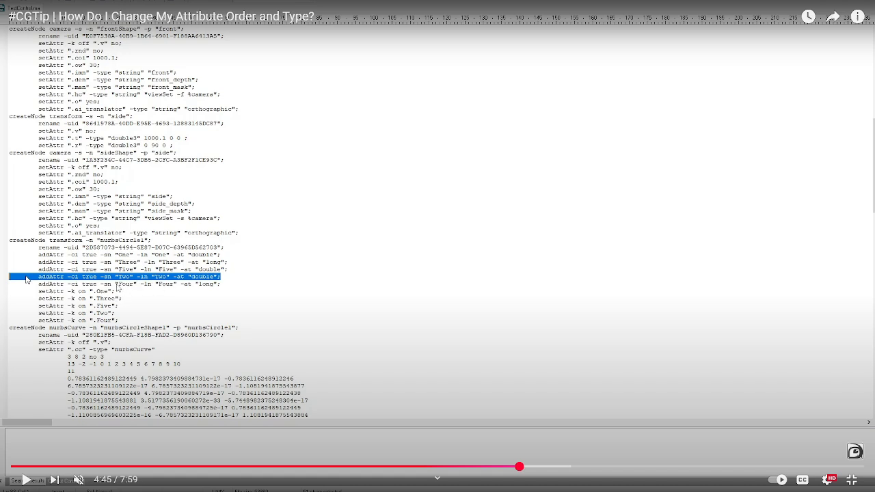
click(26, 481)
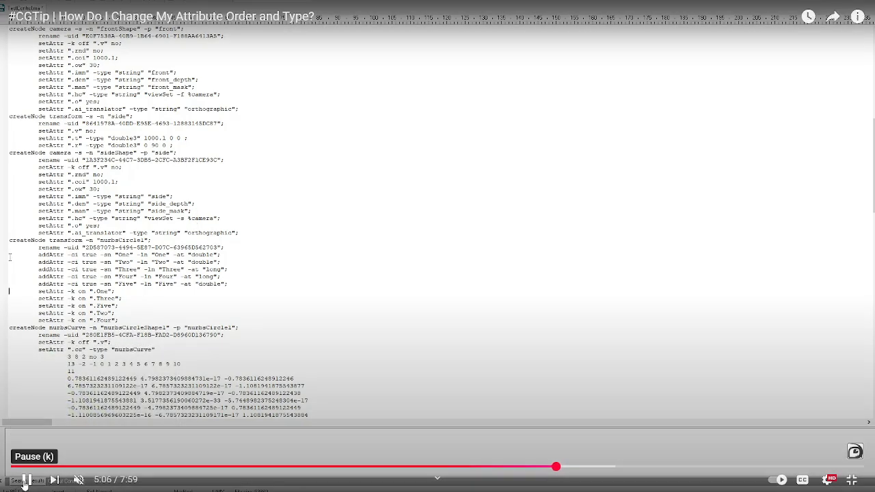
click(23, 482)
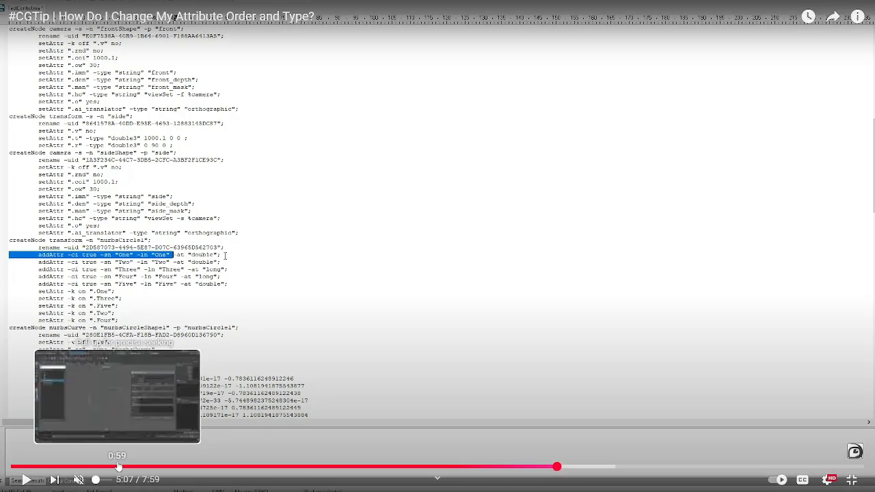
key(Escape)
- Revisit the Reddit thread and the zMayaTools Reorder Attributes page, and switch back to Maya
click(171, 9)
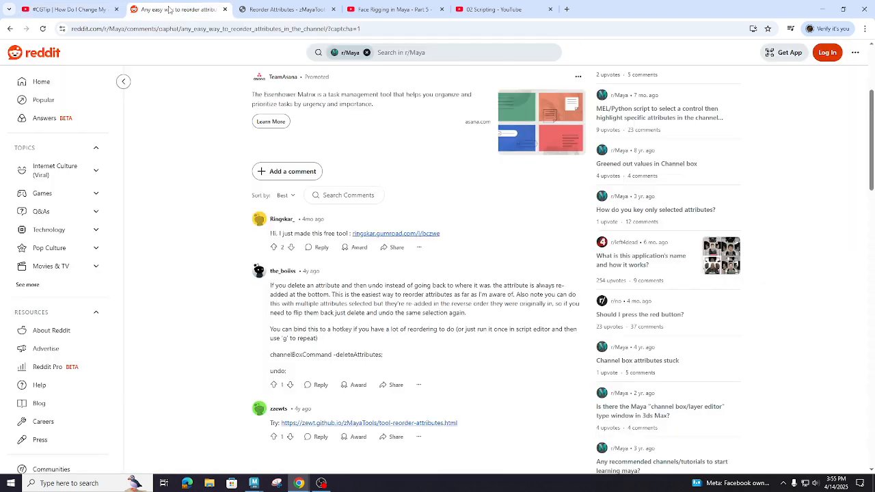
click(302, 12)
key(alt+Tab)
key(alt+Tab)
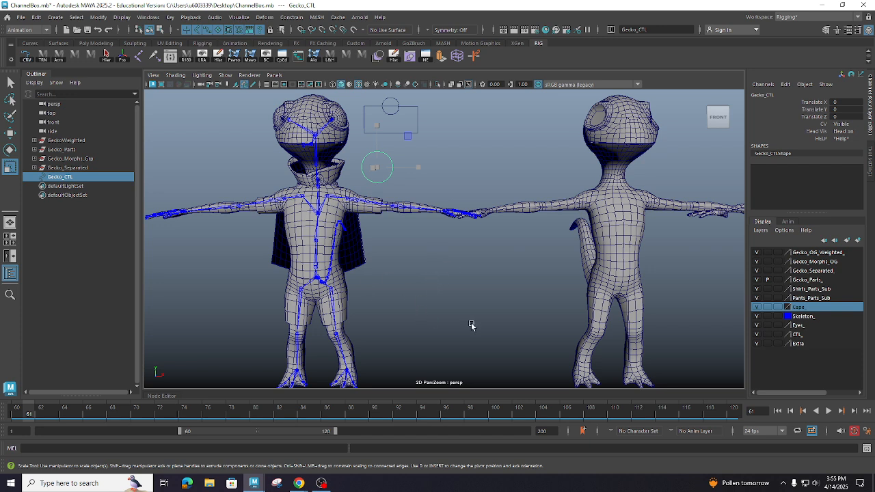
click(319, 485)
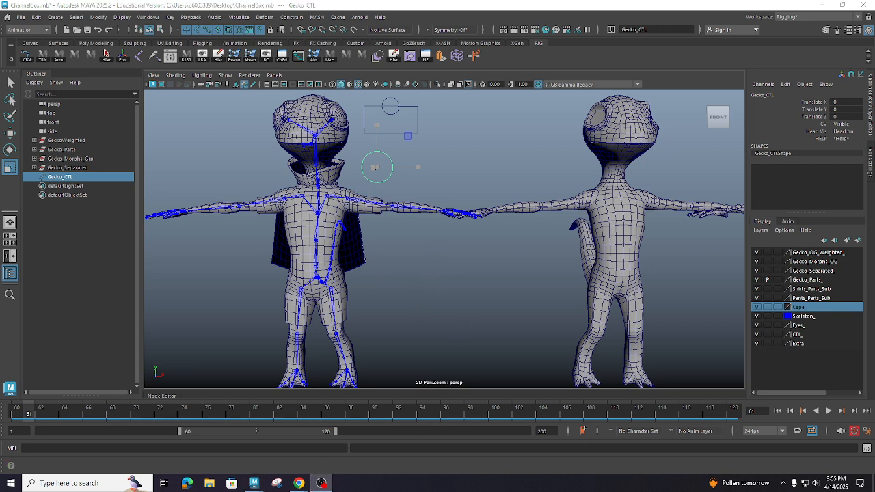